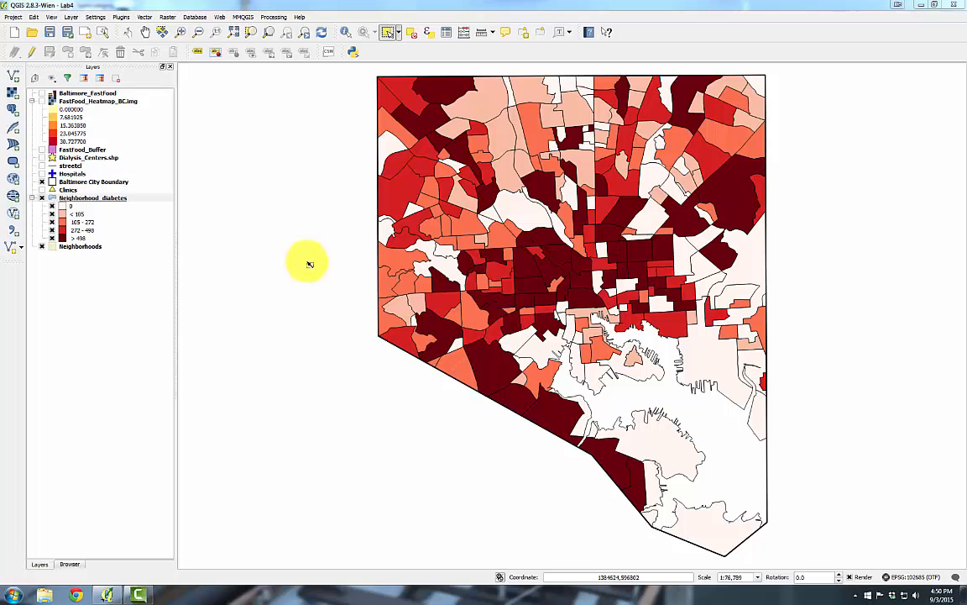
Open the attribute table of the Neighborhood_diabetes layer and turn on editing for it
right_click(126, 198)
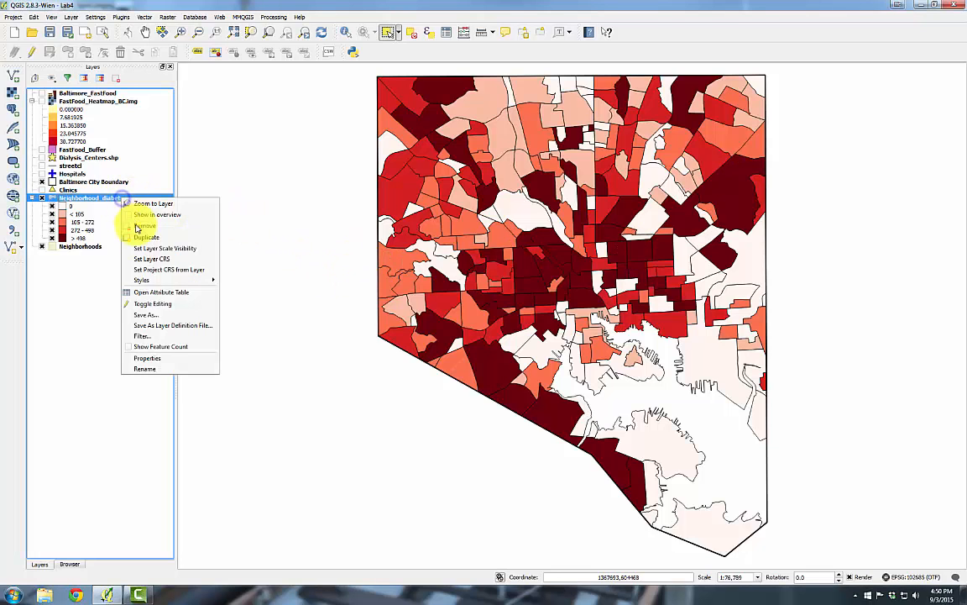
left_click(143, 293)
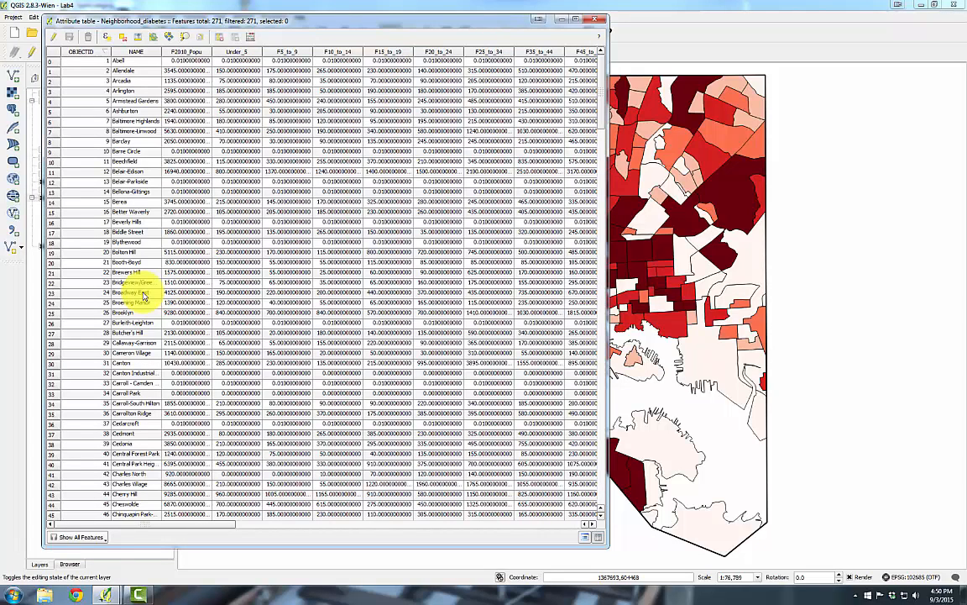
left_click(54, 38)
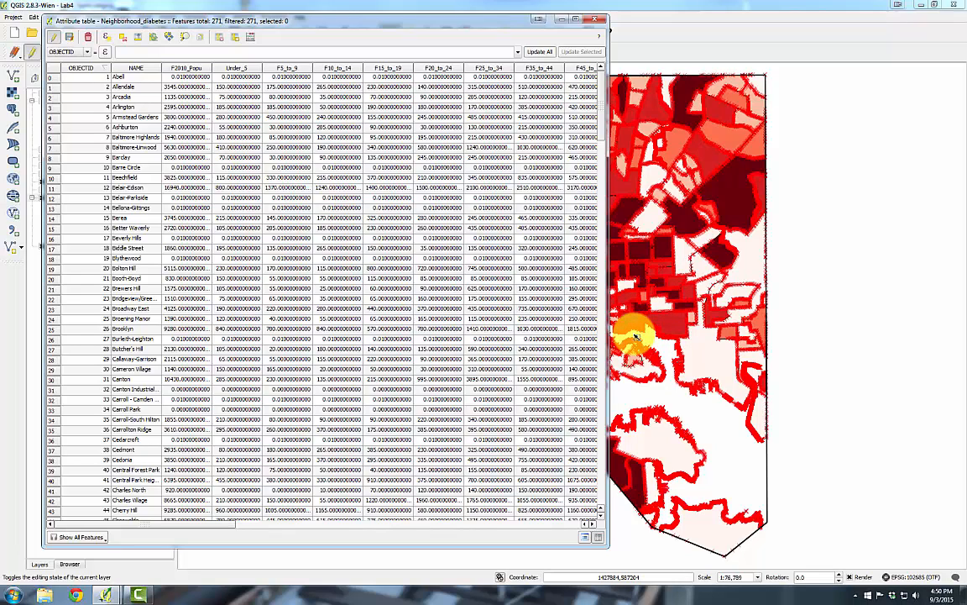
Add a decimal number column named SqMI with width 5 and precision 1 to the attribute table
left_click(237, 41)
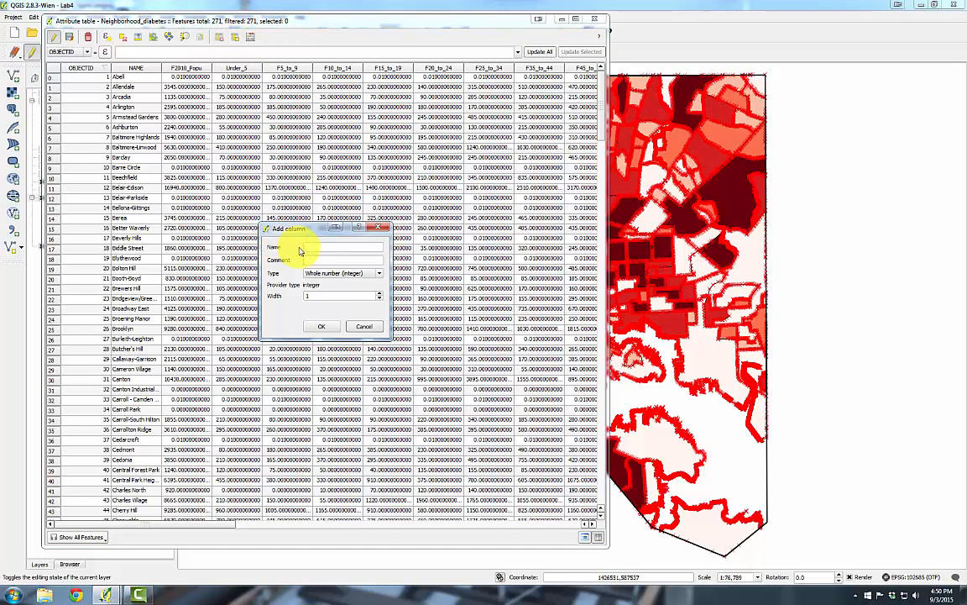
left_click(316, 245)
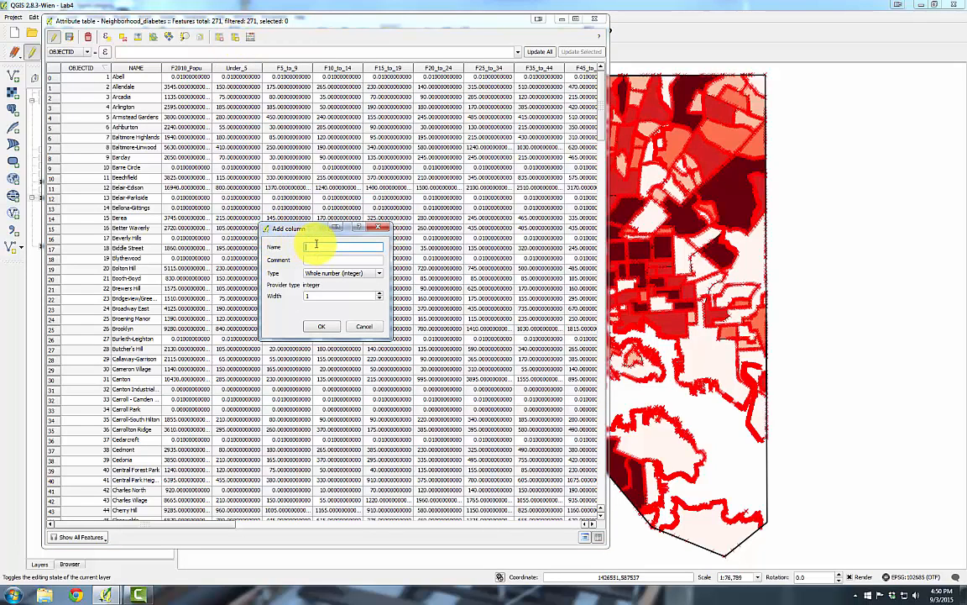
type("Sqmi")
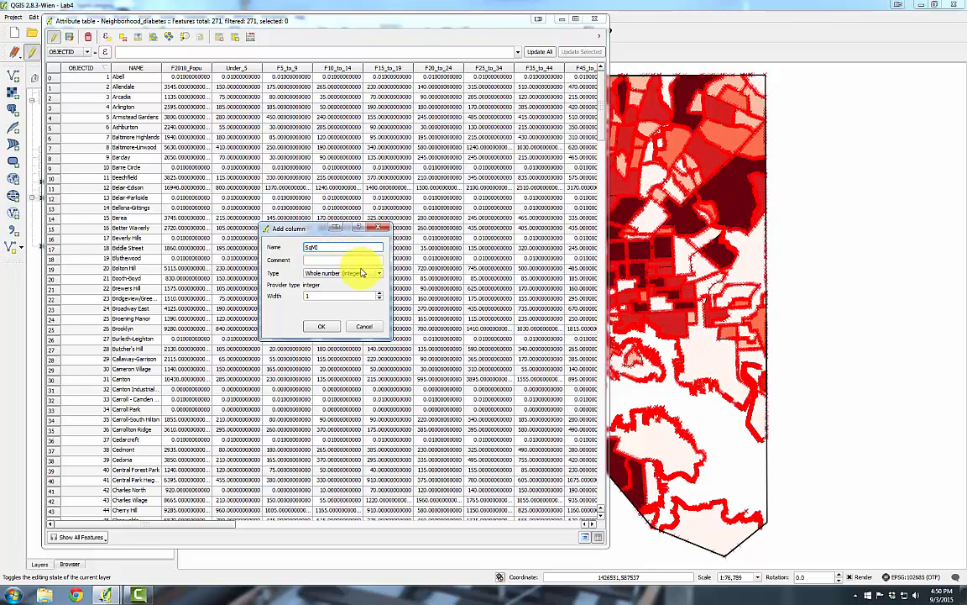
left_click(369, 273)
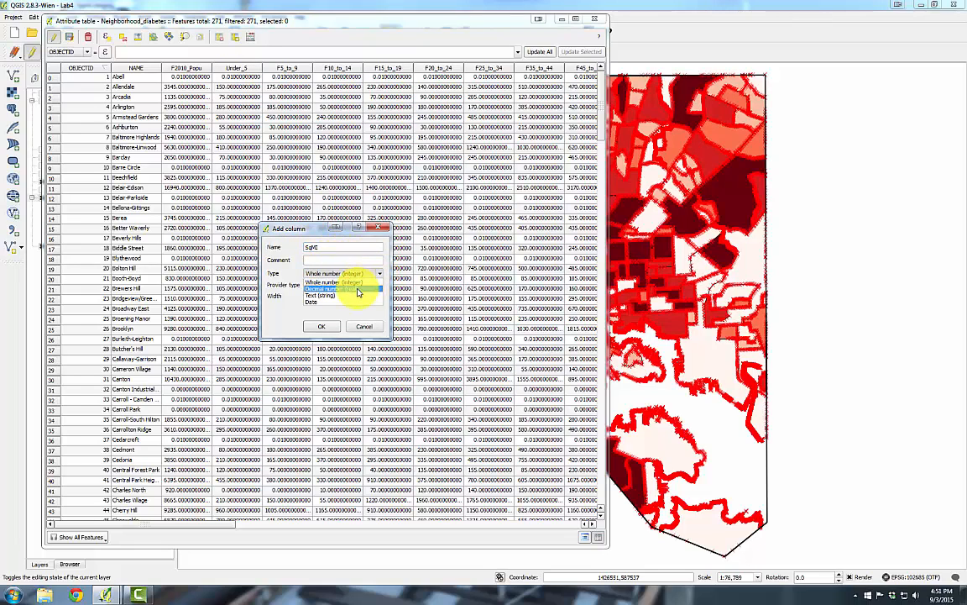
left_click(367, 288)
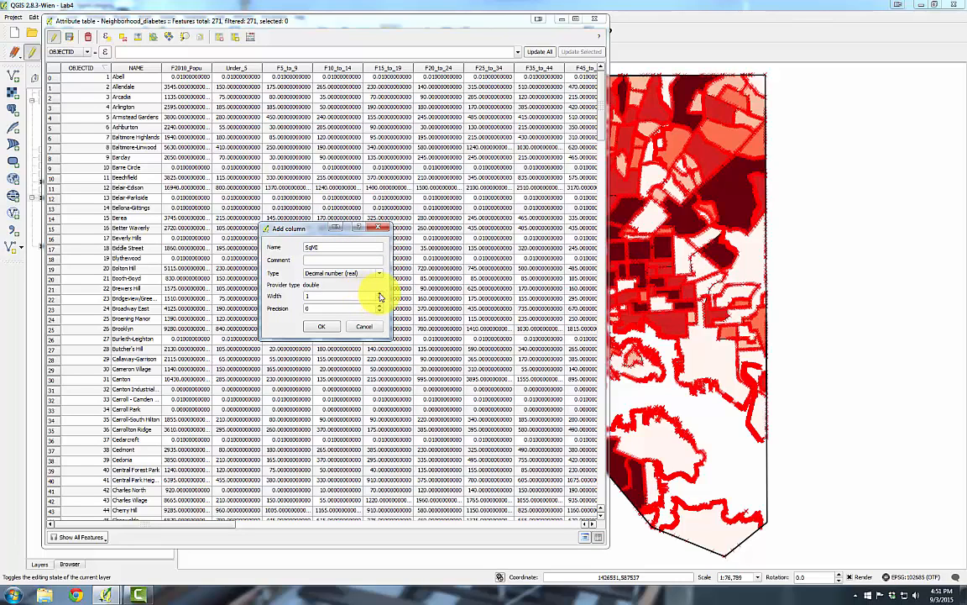
left_click(380, 296)
type("5")
left_click(378, 309)
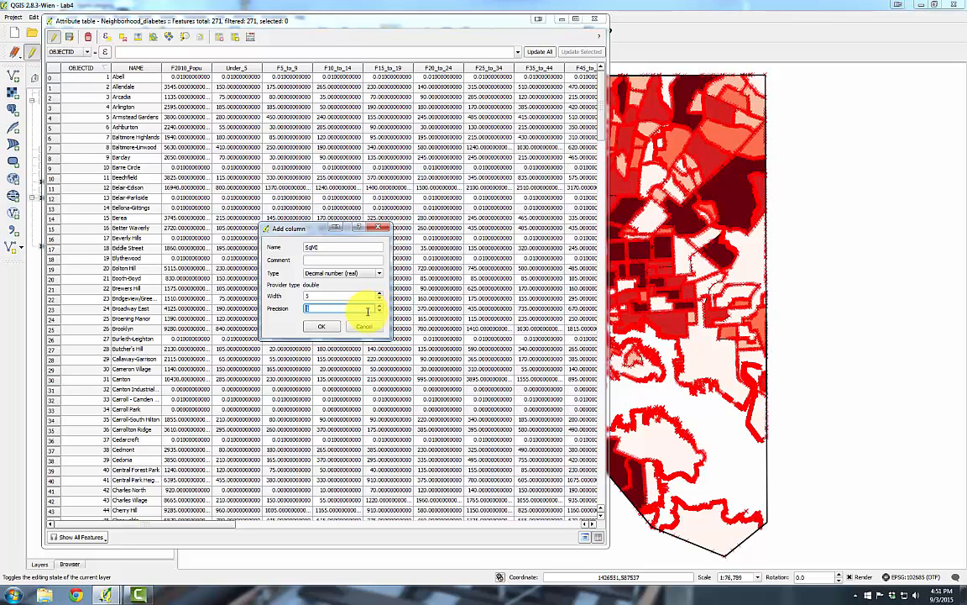
left_click(324, 325)
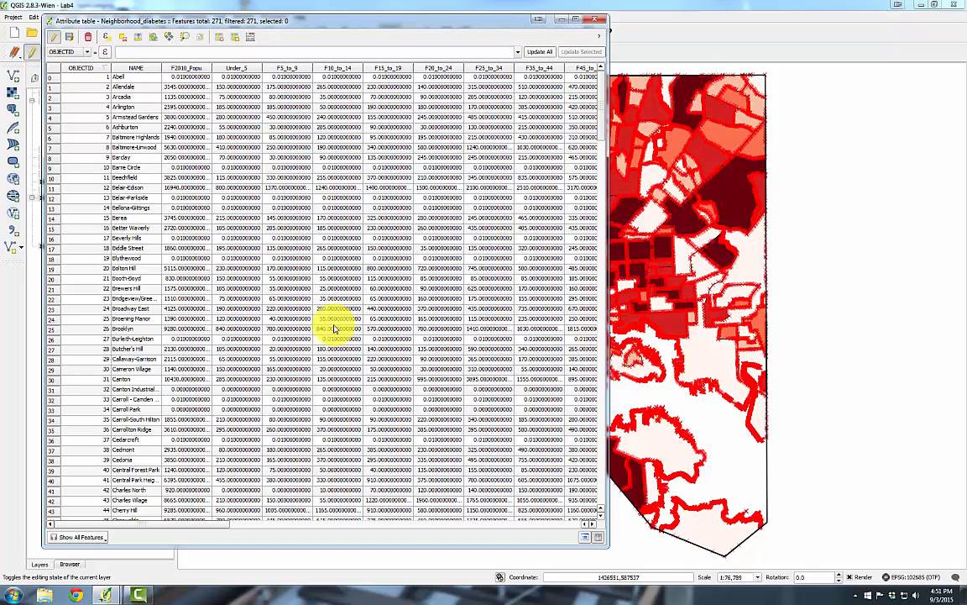
Open the Field calculator and set it to update the existing SqMI field
left_click_drag(218, 522, 566, 518)
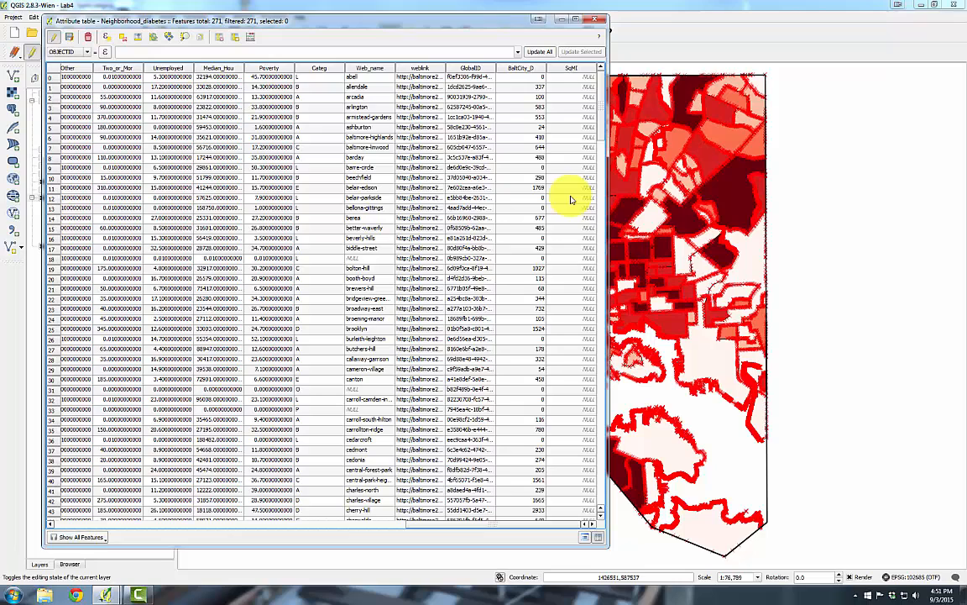
left_click(254, 40)
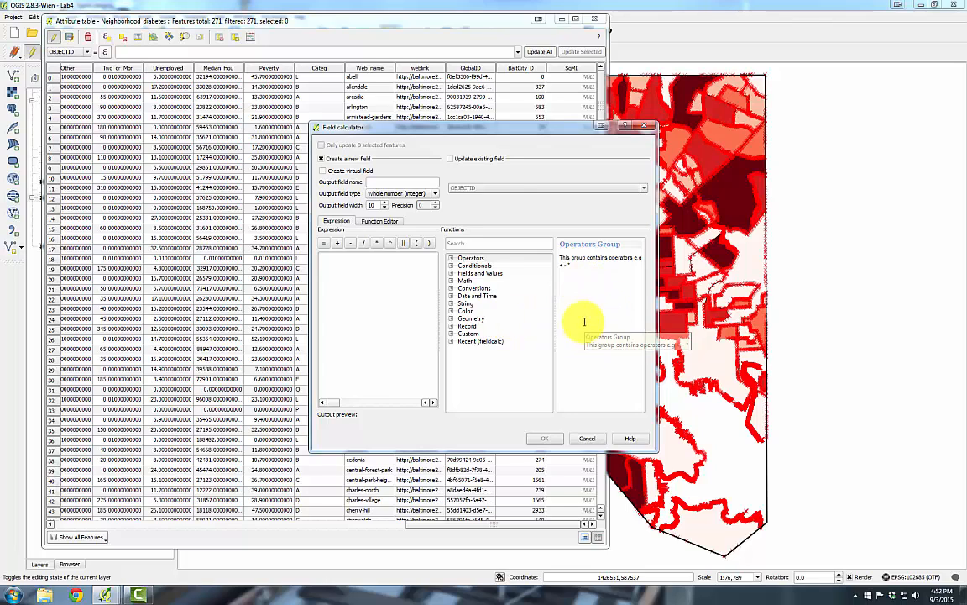
left_click(451, 159)
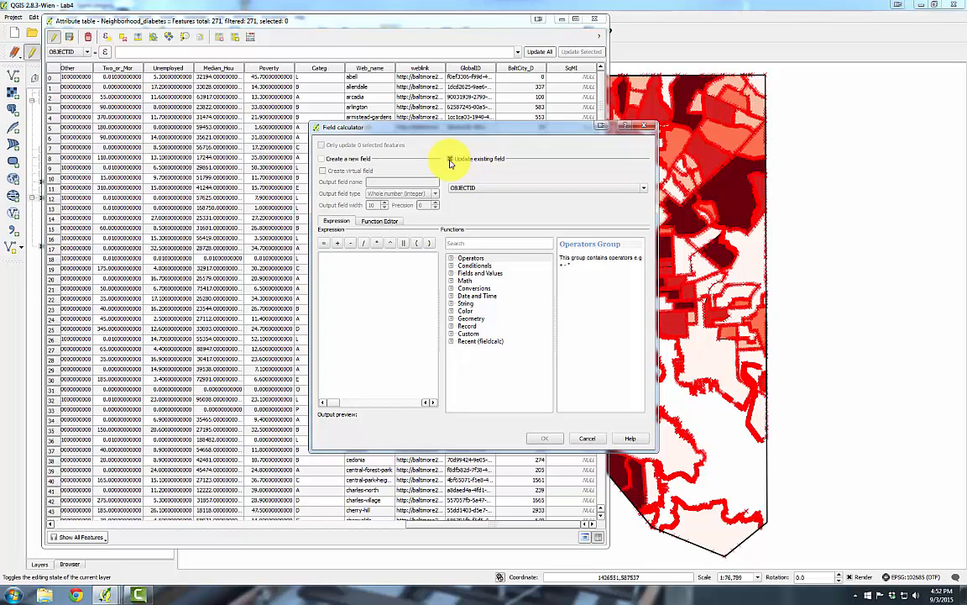
left_click(507, 189)
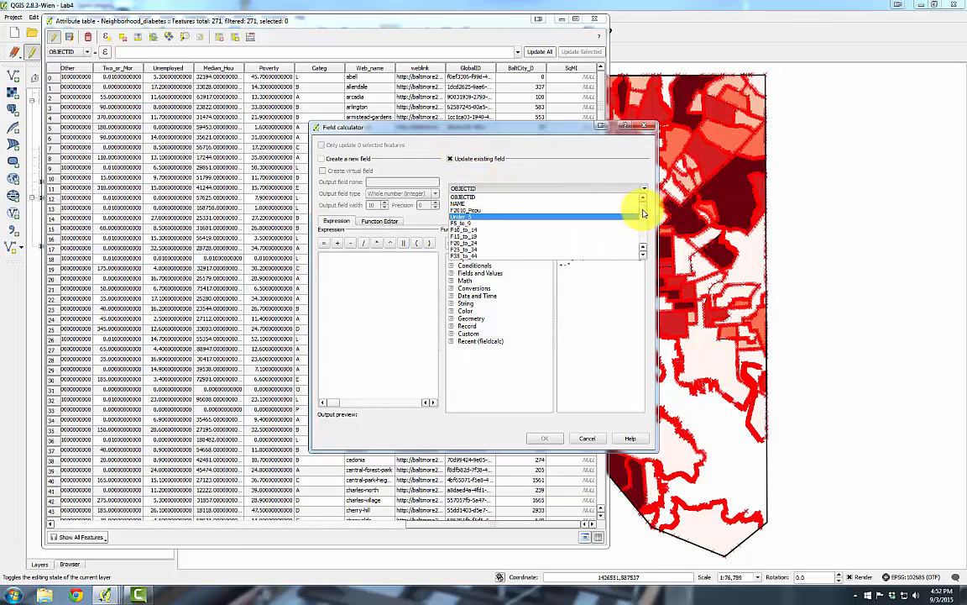
left_click_drag(640, 205, 638, 248)
left_click(482, 256)
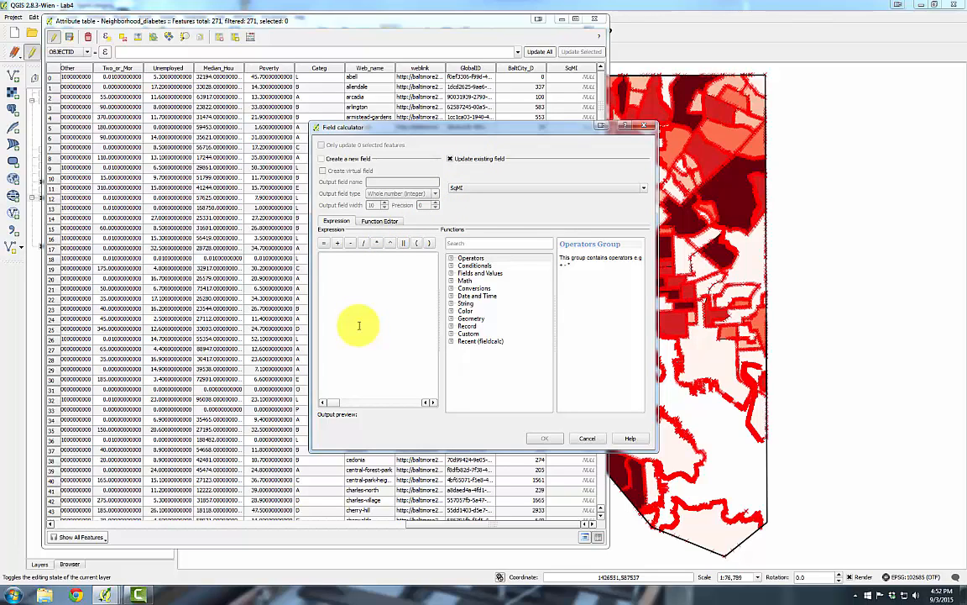
Calculate the SqMI field with the expression $area * 0.000000358700642792
left_click(450, 319)
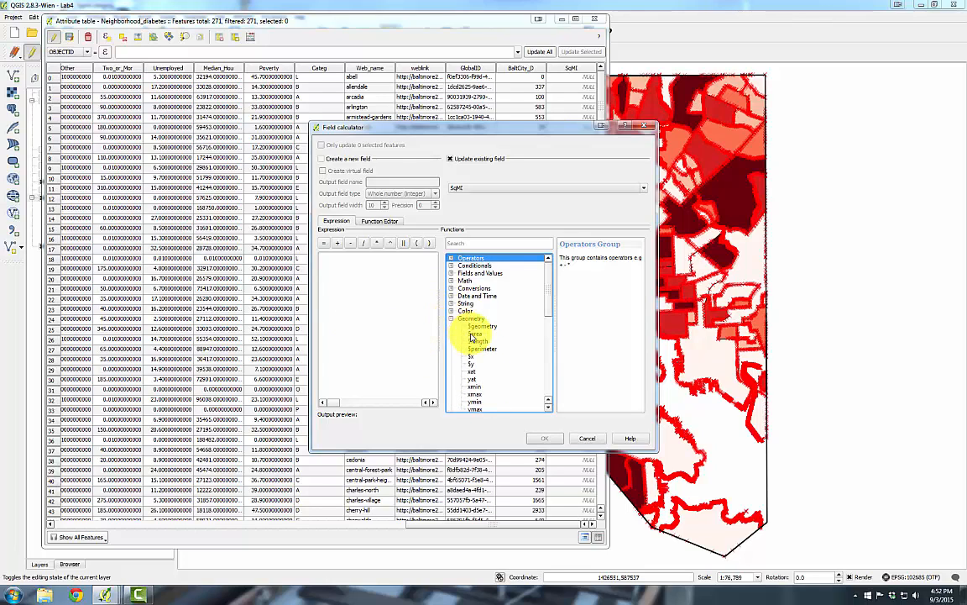
double_click(473, 335)
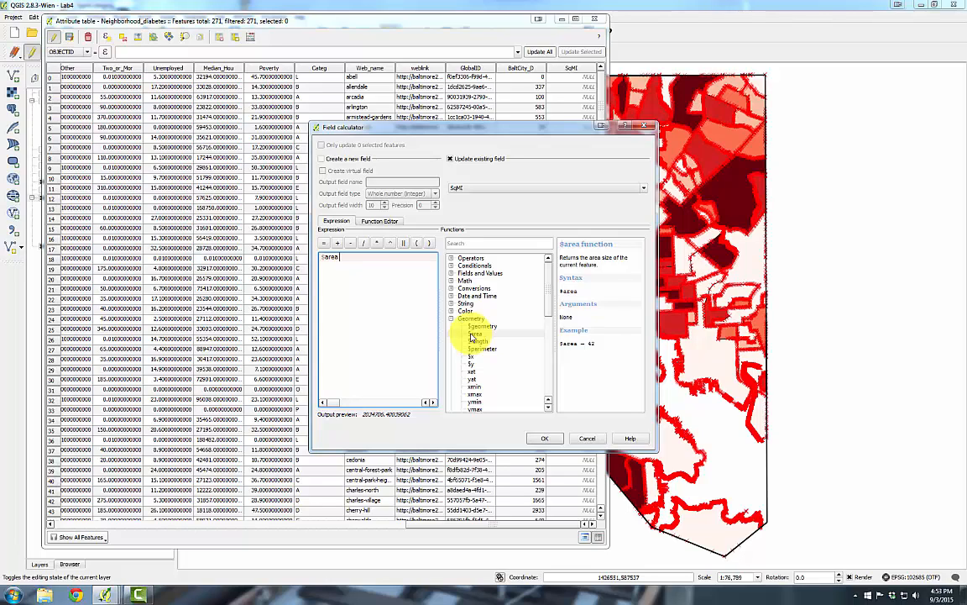
left_click(377, 244)
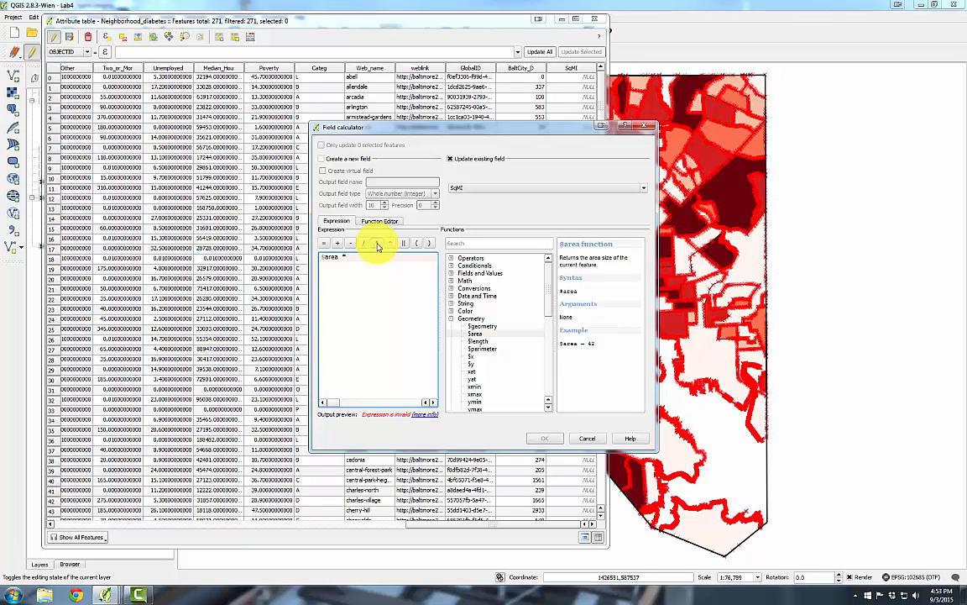
left_click(376, 263)
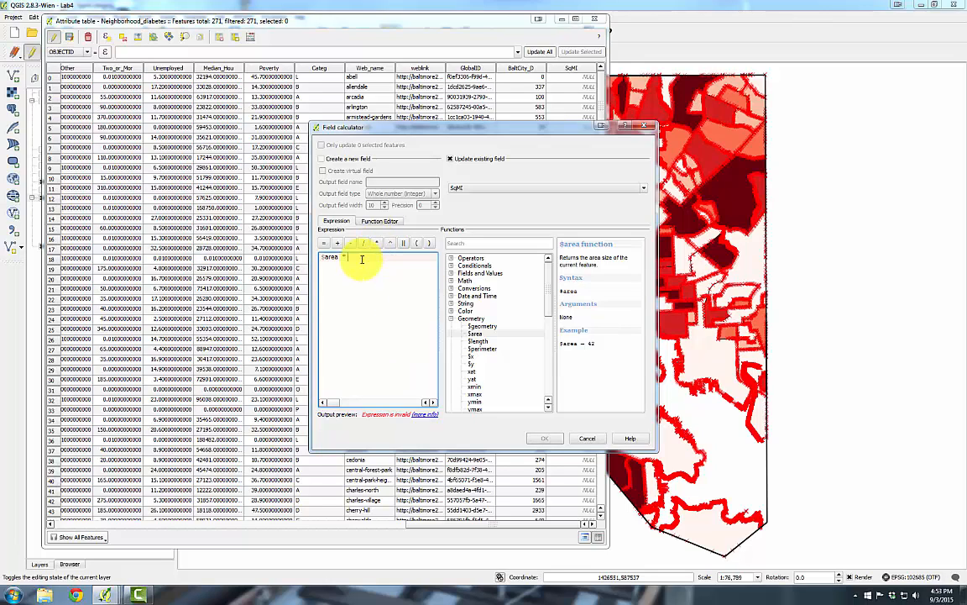
type("0.00000038700642792")
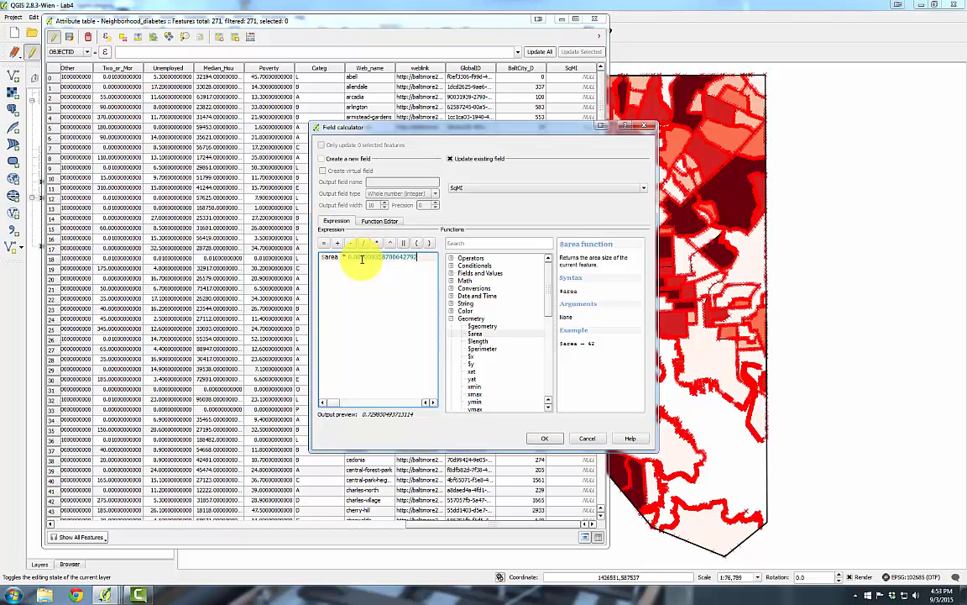
left_click(551, 439)
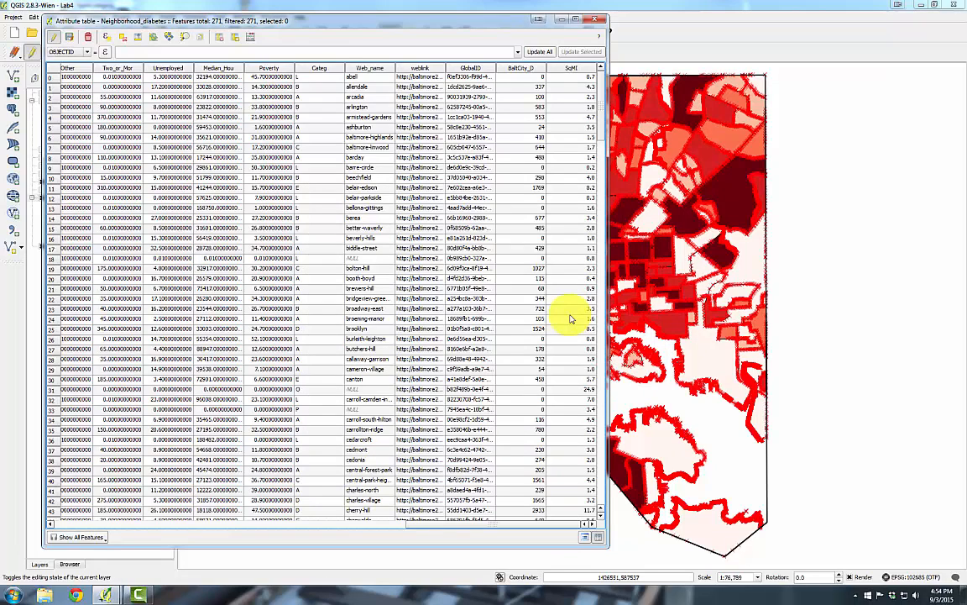
Add a decimal number column named PopDensity with width 6 and precision 1 to the attribute table
left_click(239, 37)
left_click(314, 249)
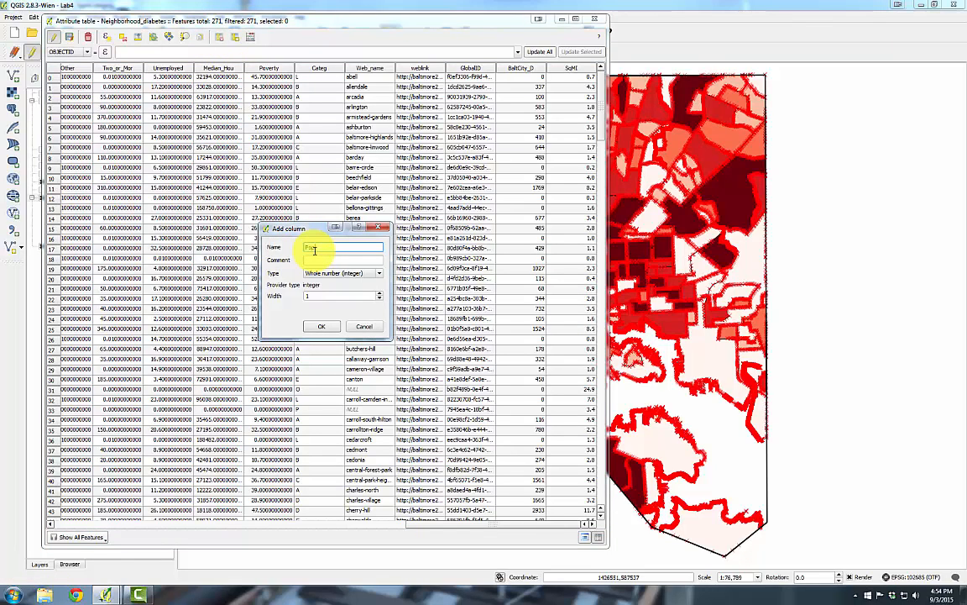
type("Foodensity")
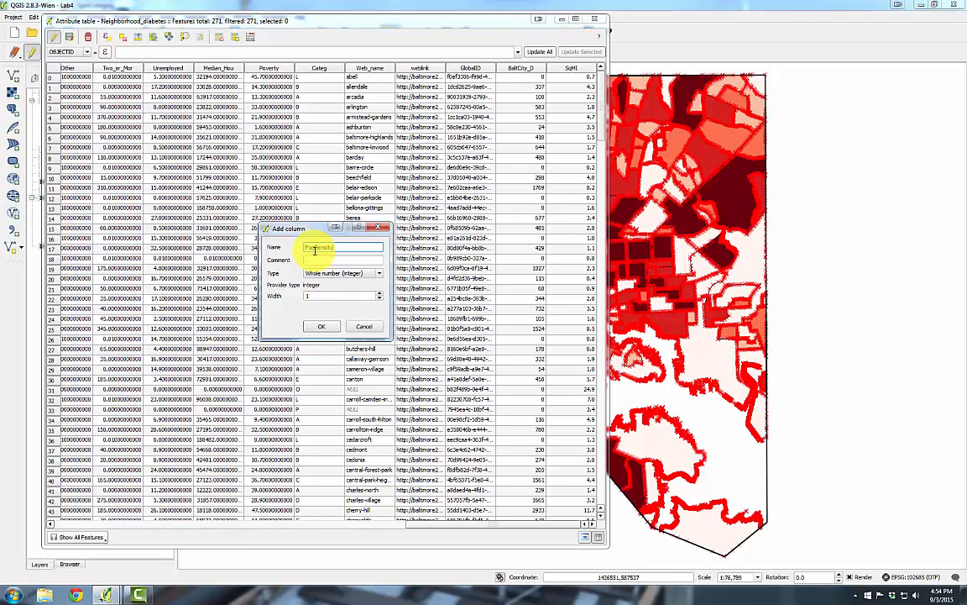
left_click(380, 277)
left_click(367, 284)
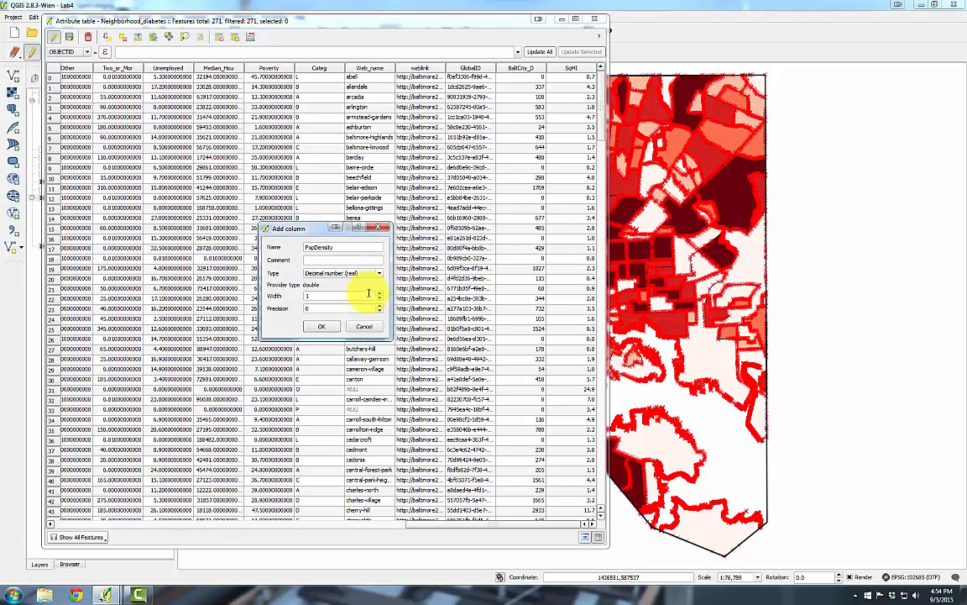
left_click(380, 299)
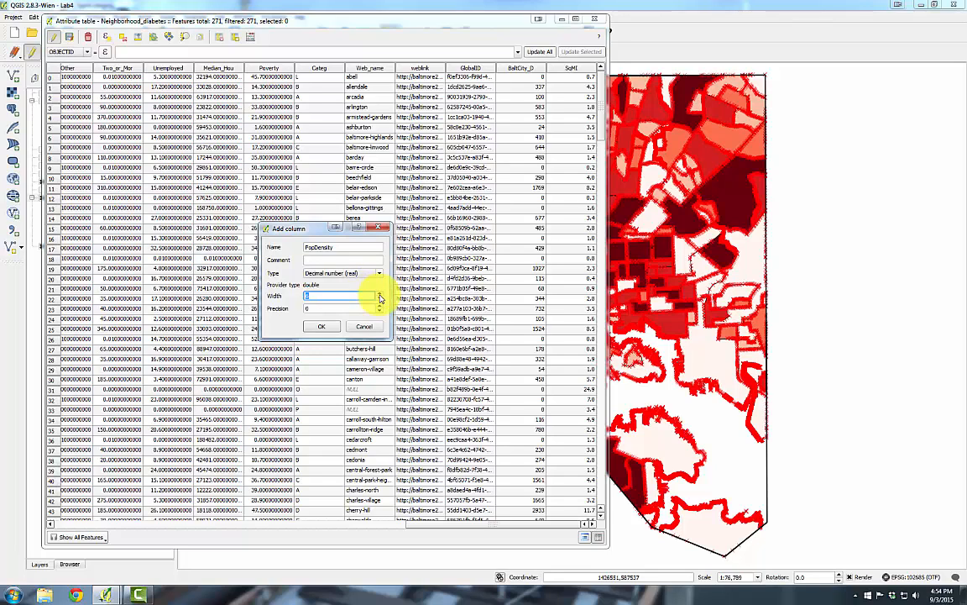
type("6")
left_click(378, 309)
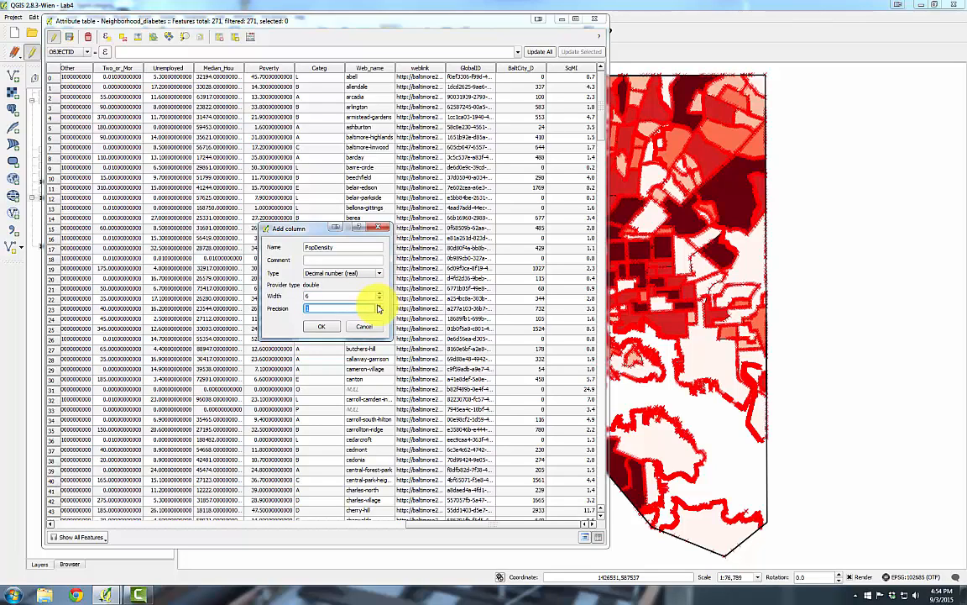
left_click(321, 327)
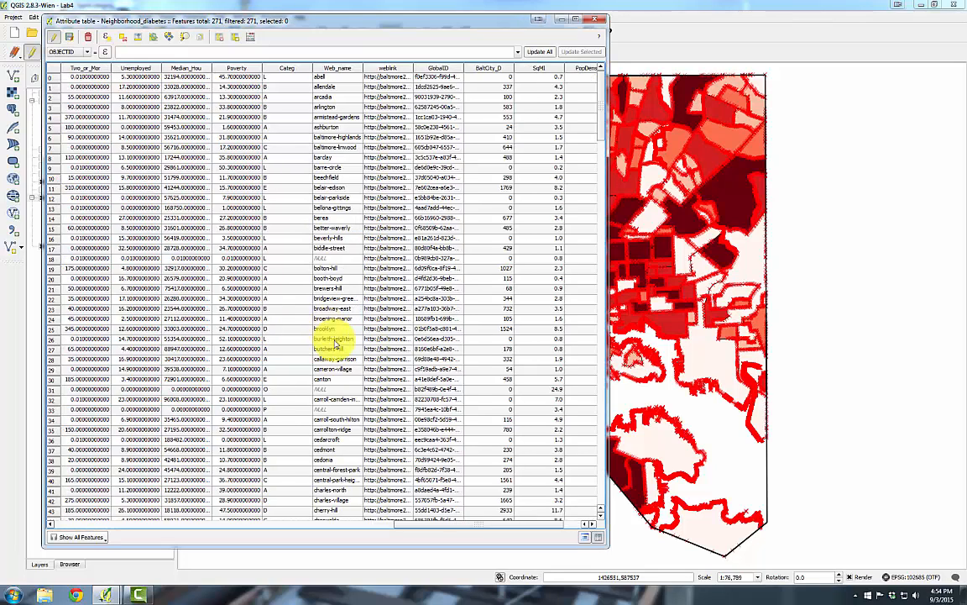
Open the Field calculator and set it to update the existing PopDensity field
left_click_drag(527, 524, 567, 528)
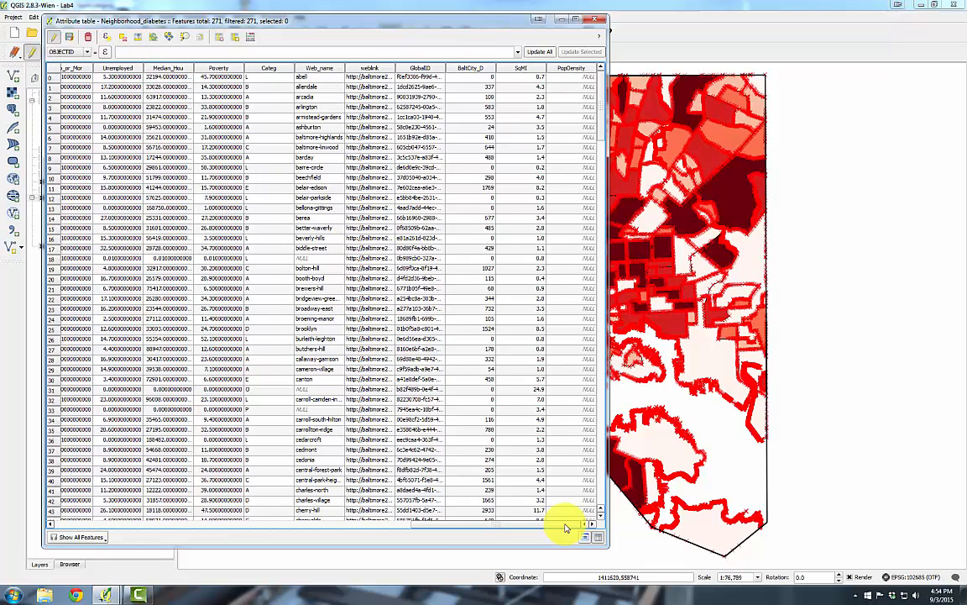
left_click(248, 36)
left_click(450, 159)
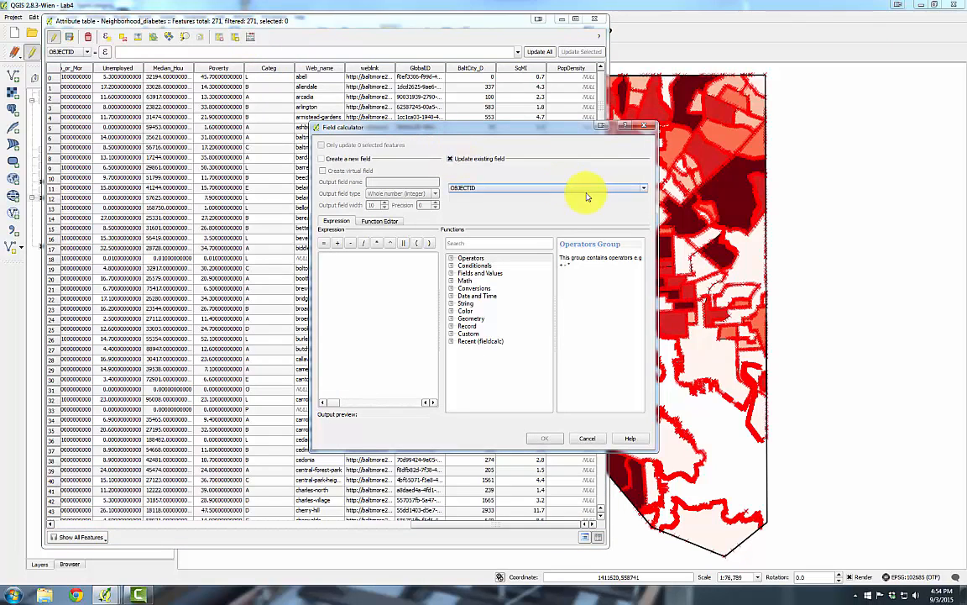
left_click(601, 190)
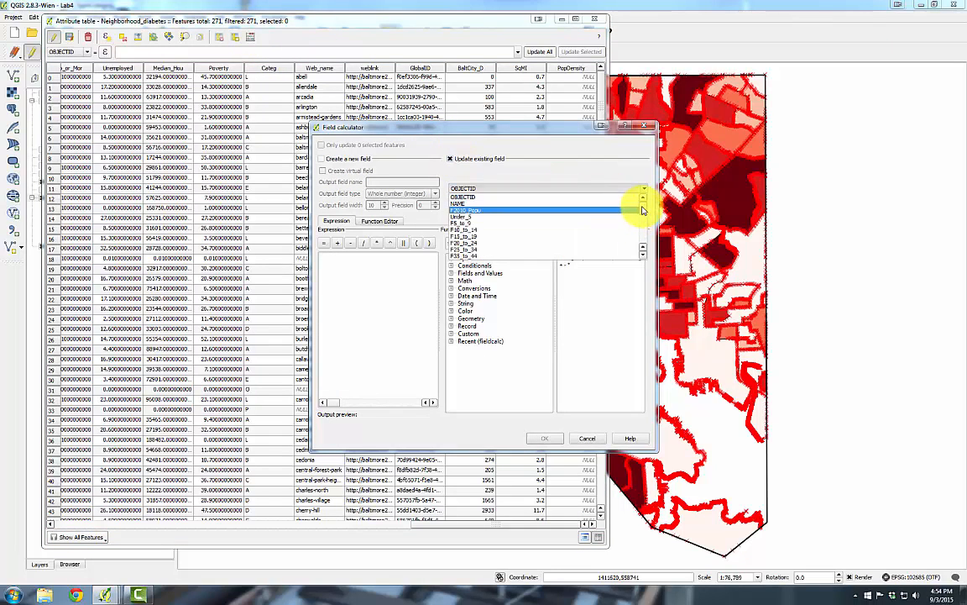
left_click_drag(642, 209, 642, 244)
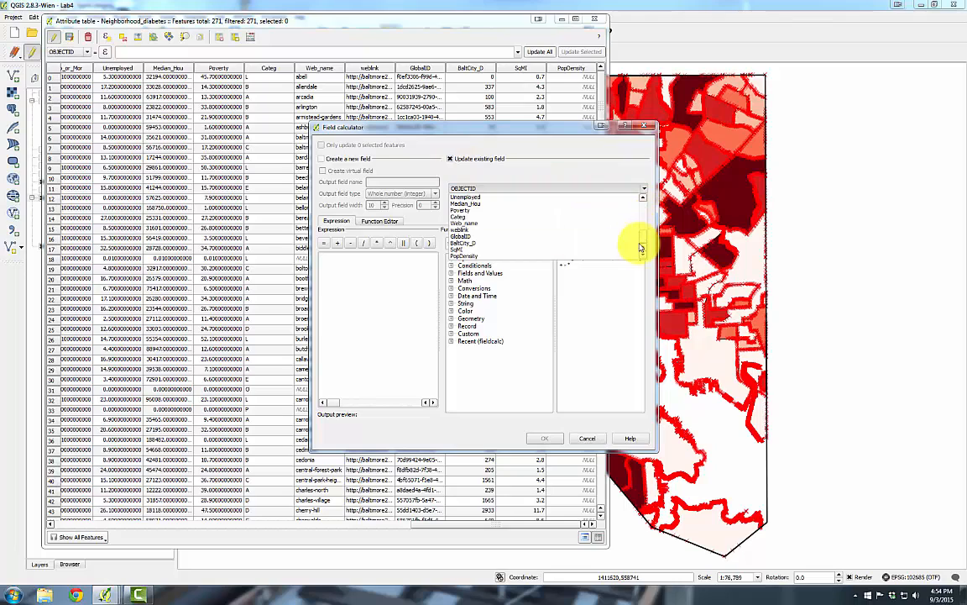
left_click(517, 256)
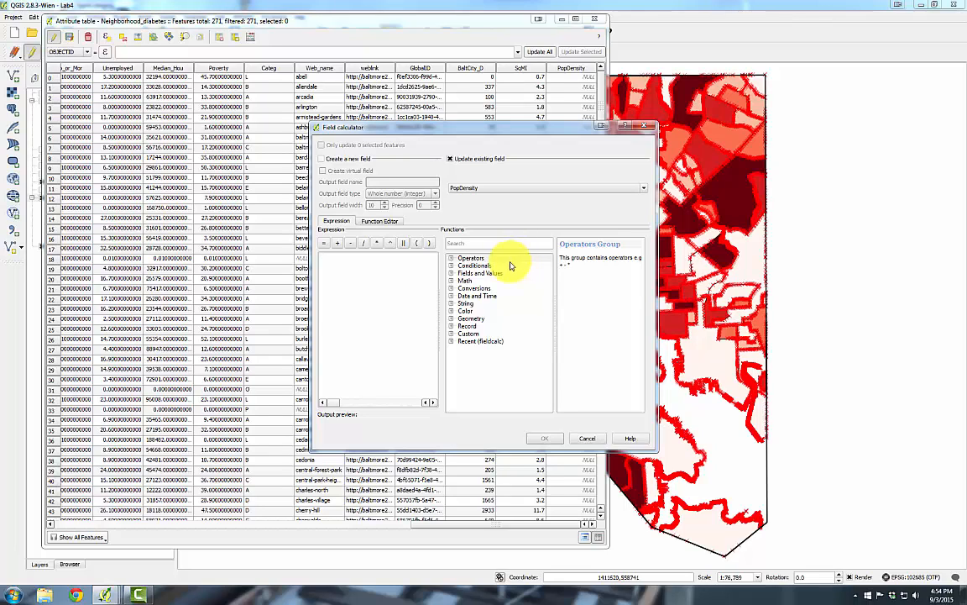
Calculate the PopDensity field with the expression "F2010_Popu" / "SqMI"
left_click(451, 274)
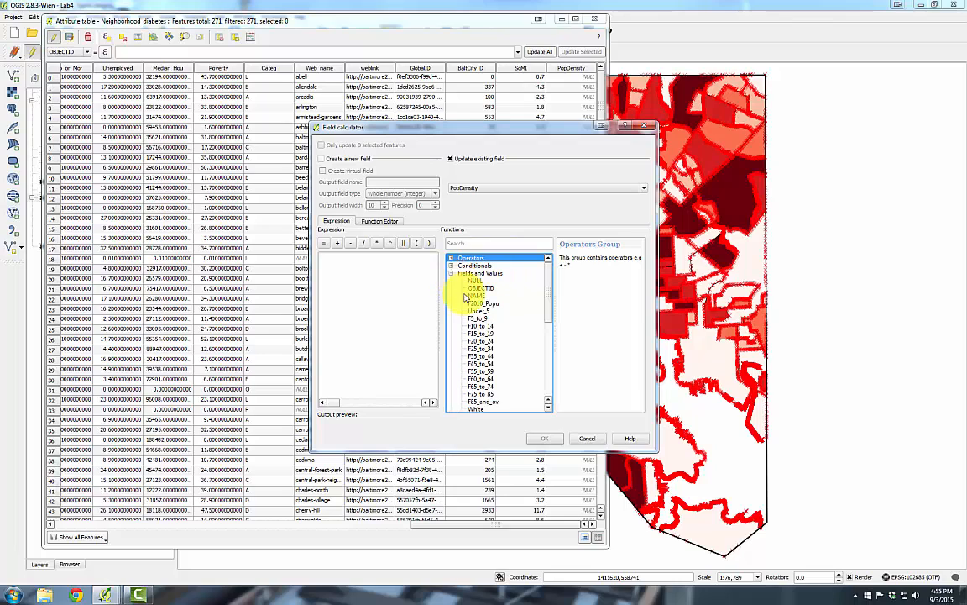
double_click(476, 304)
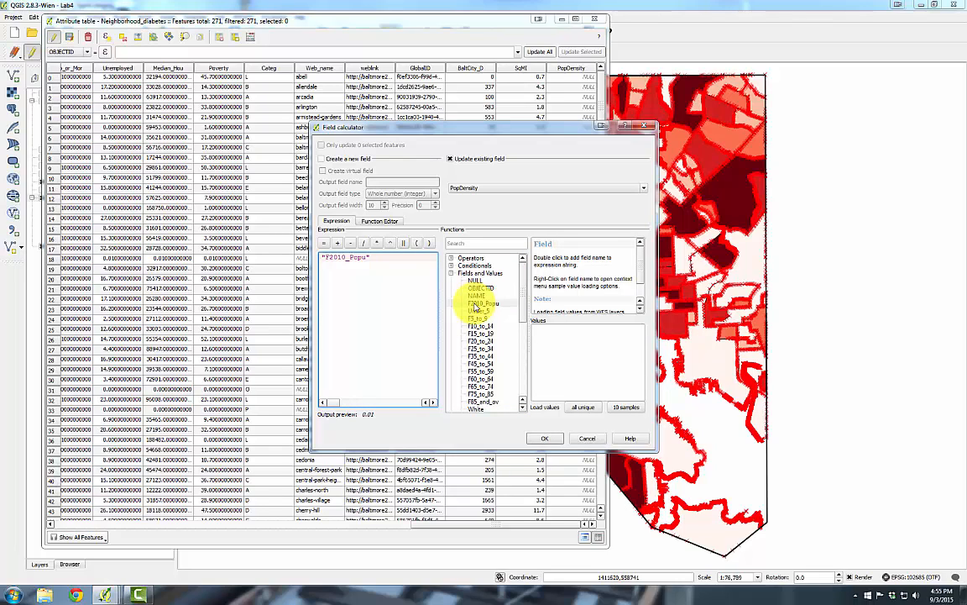
left_click(367, 243)
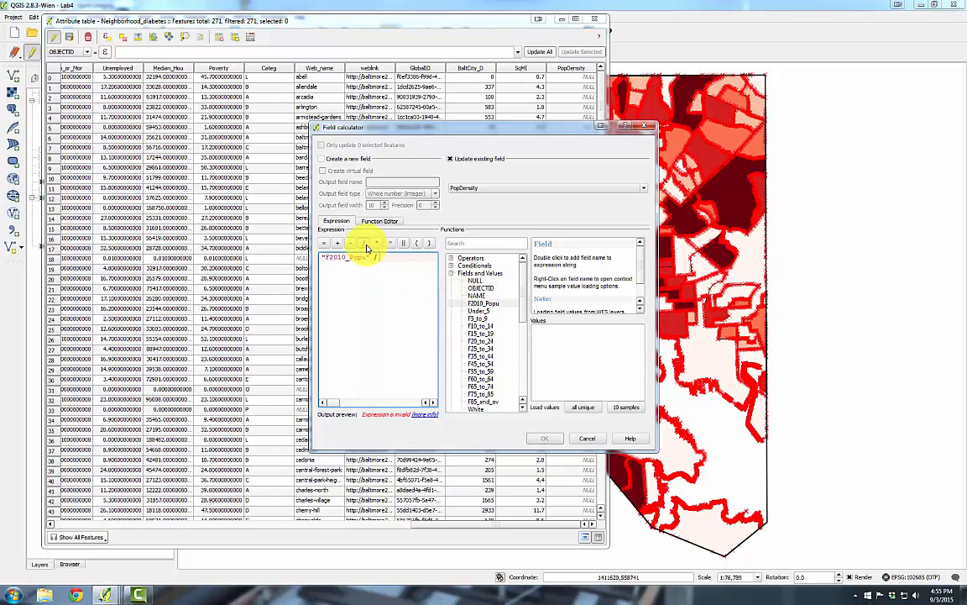
left_click(522, 409)
left_click(522, 409)
left_click(523, 409)
left_click(522, 409)
left_click(523, 409)
left_click(522, 409)
left_click(523, 409)
scroll(523, 412, "down", 3)
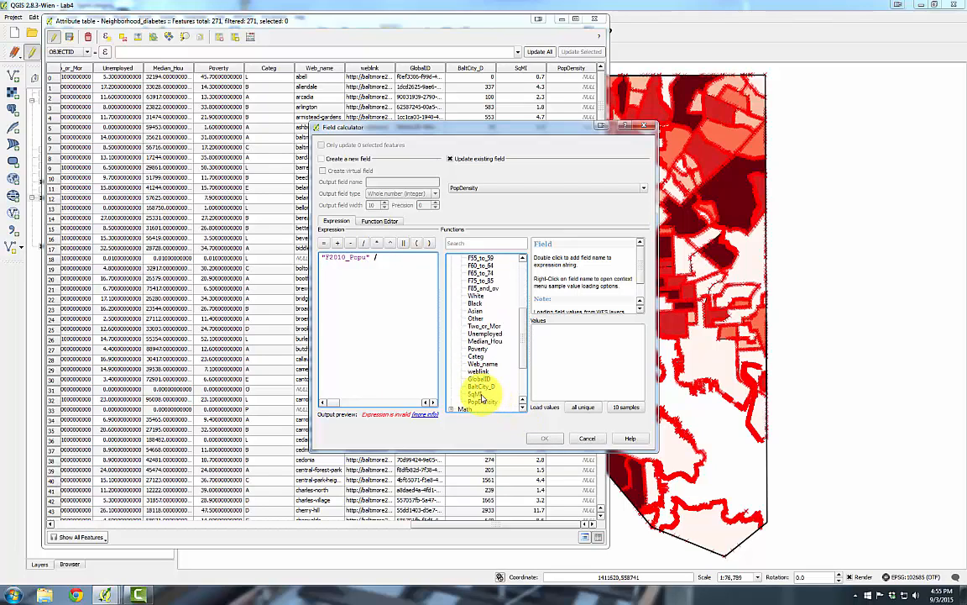
double_click(476, 394)
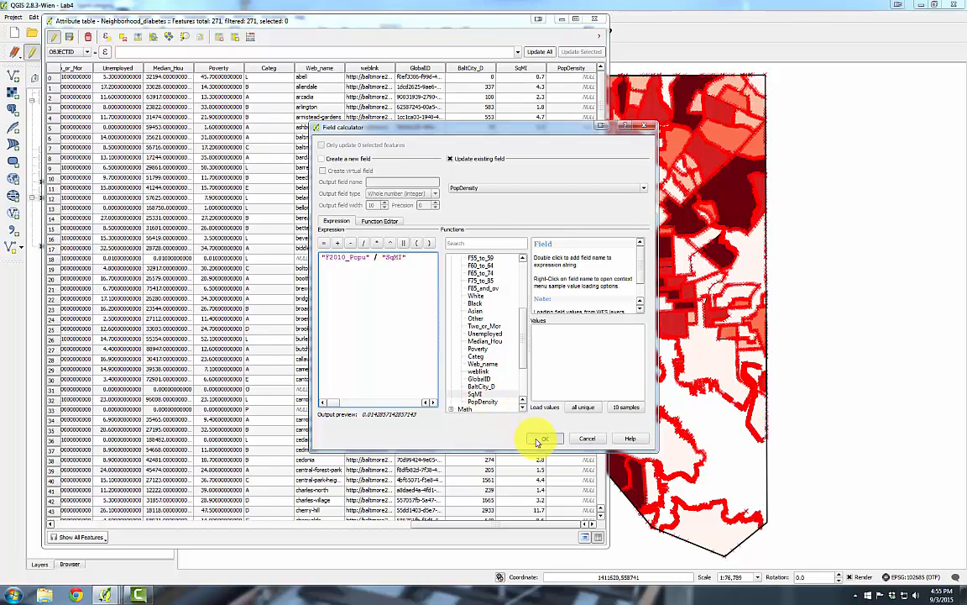
left_click(544, 438)
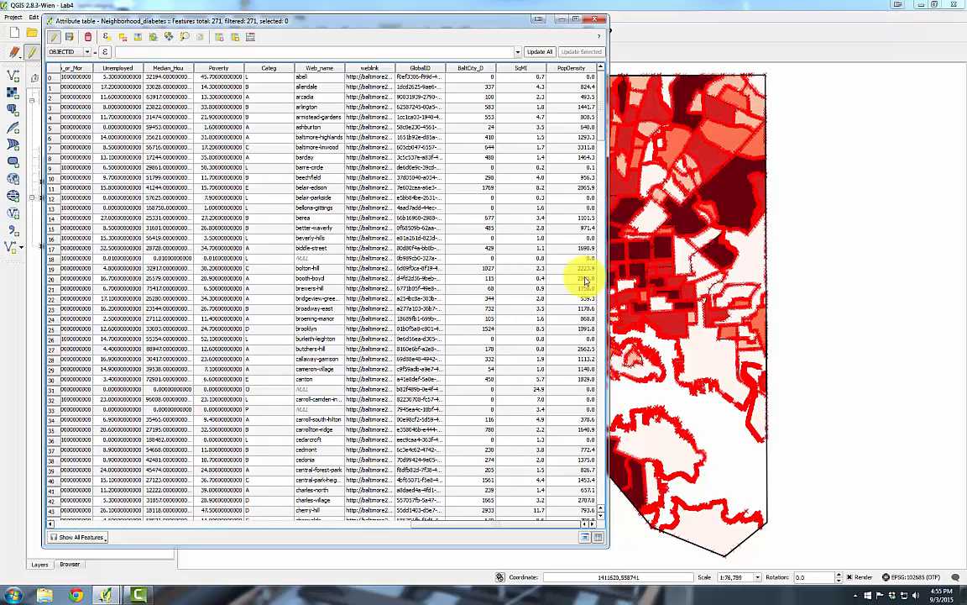
Stop editing the Neighborhood_diabetes layer, saving the changes, and close its attribute table
left_click(53, 38)
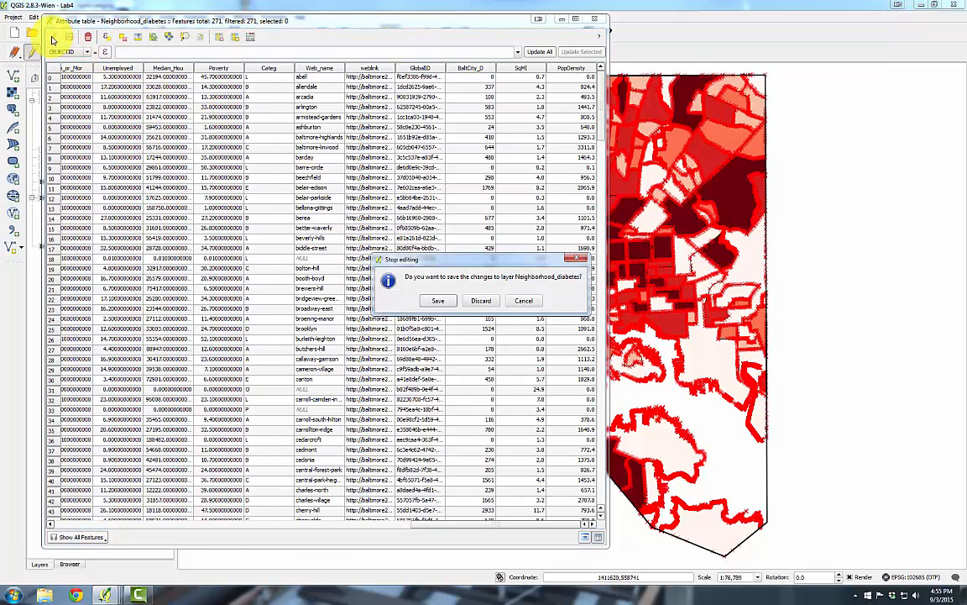
left_click(438, 301)
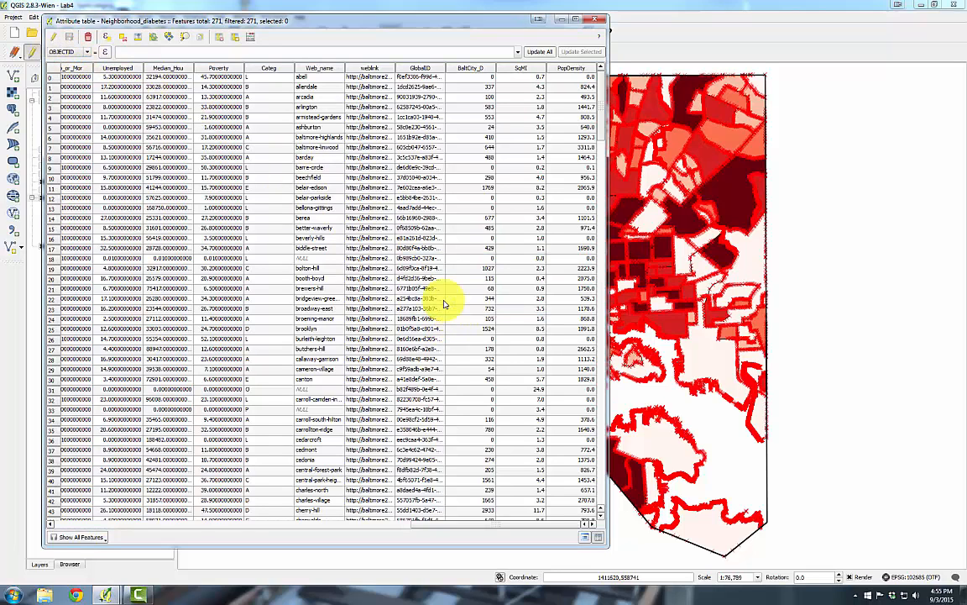
left_click(595, 20)
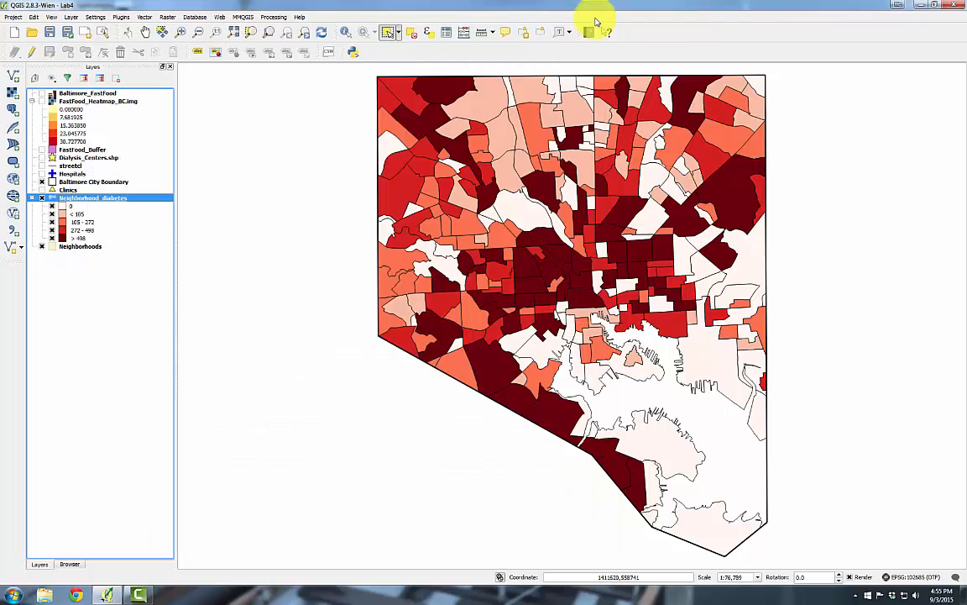
Duplicate the Neighborhood_diabetes layer and rename the copy as Population Density
right_click(76, 198)
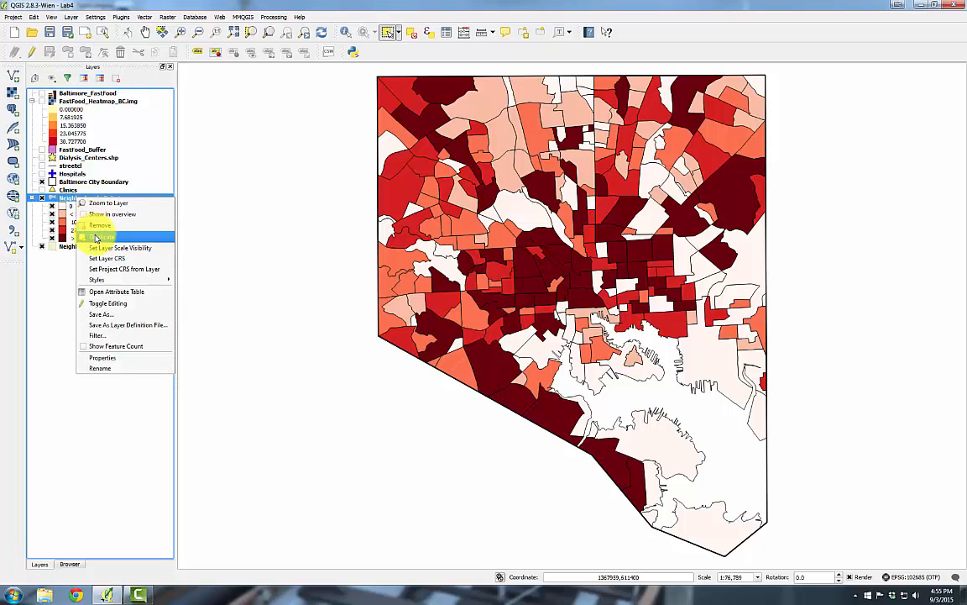
left_click(97, 237)
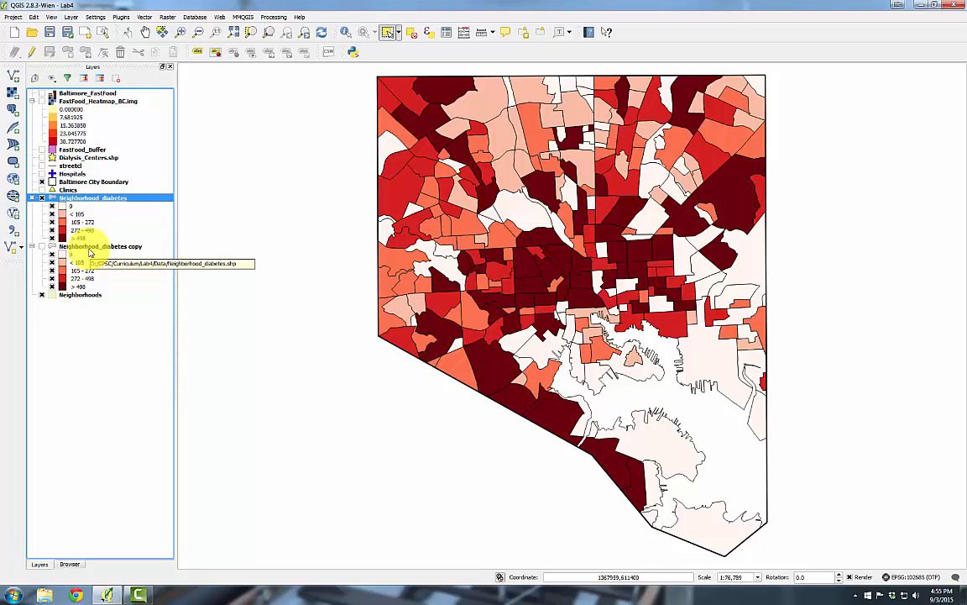
double_click(91, 246)
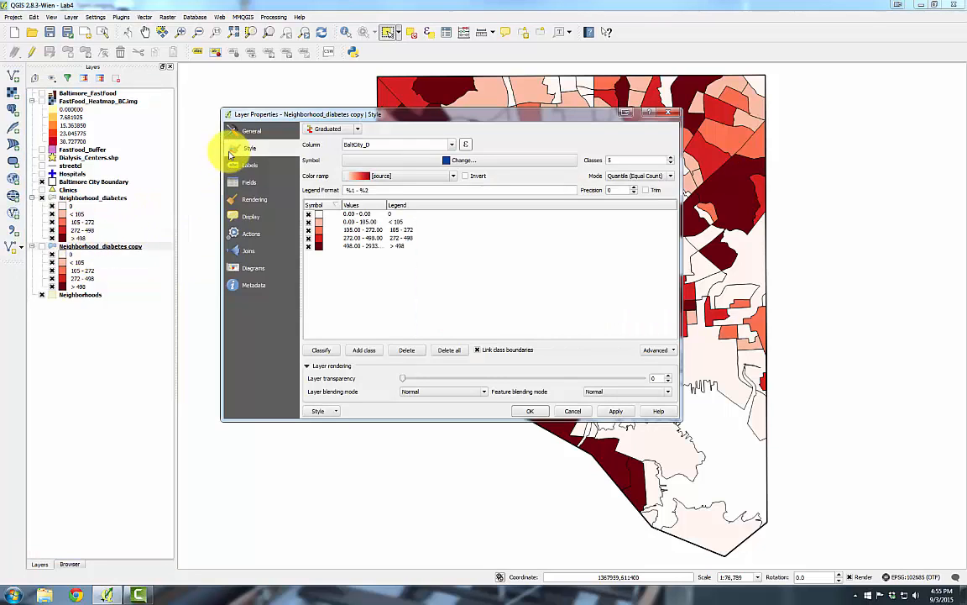
left_click(253, 132)
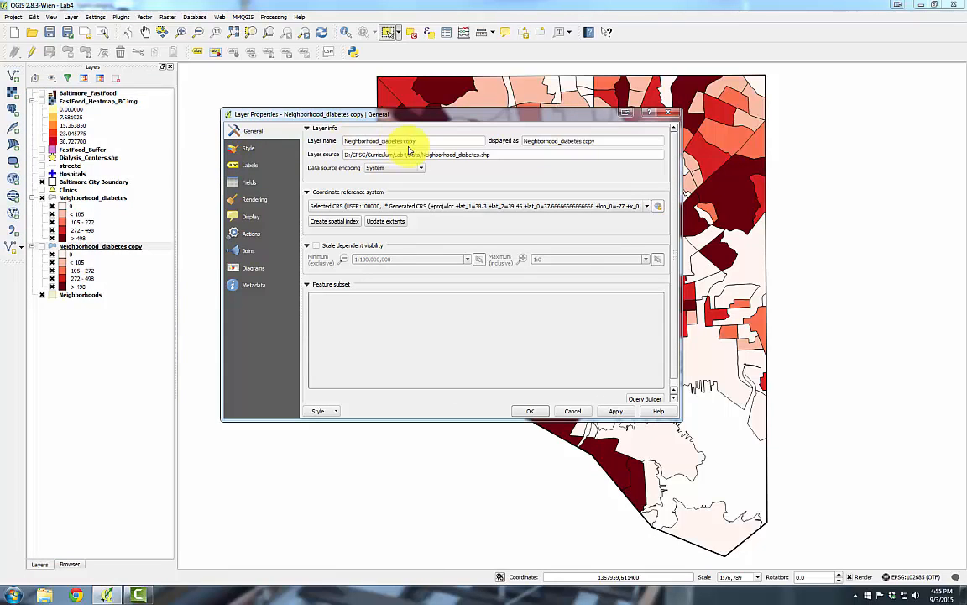
left_click_drag(415, 140, 344, 140)
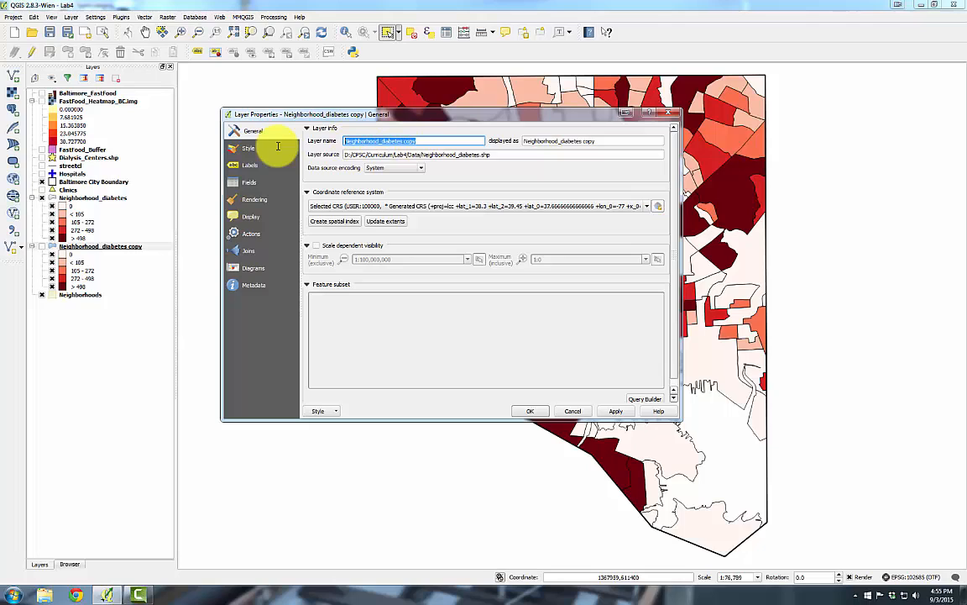
type("Population")
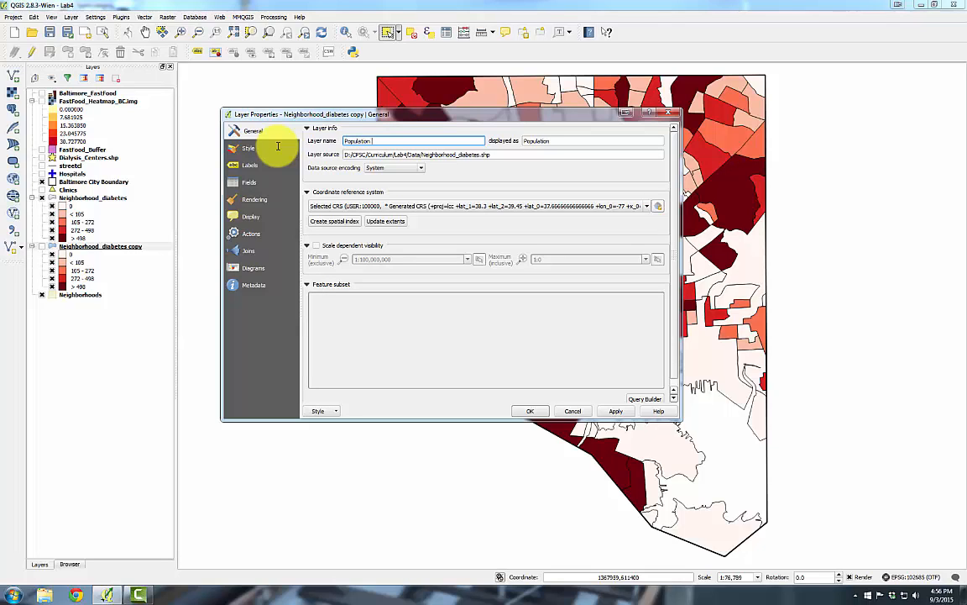
type(" Density")
Classify the copied layer by PopDensity with the Blues color ramp and display it in place of the Neighborhood_diabetes layer
left_click(275, 148)
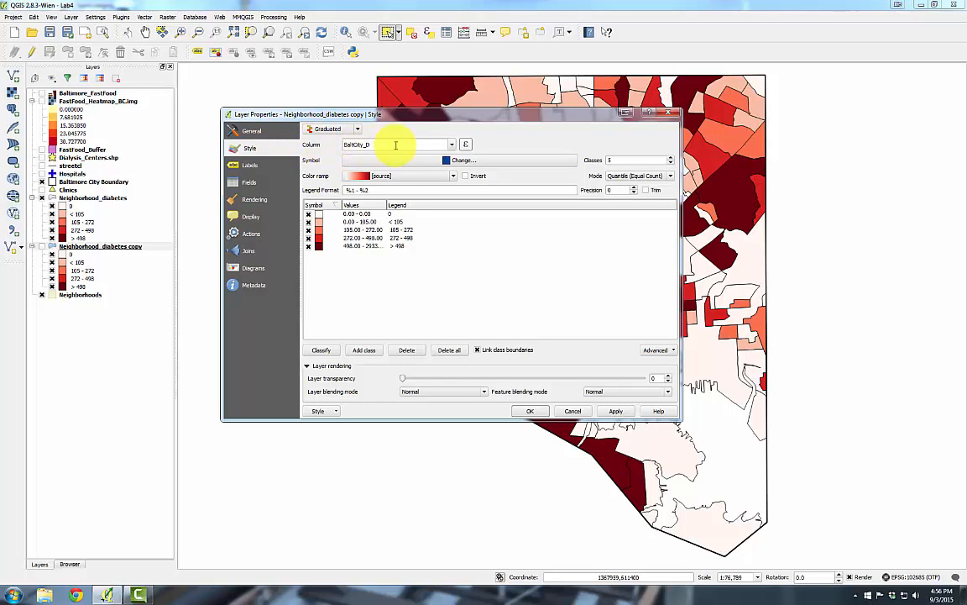
left_click(451, 144)
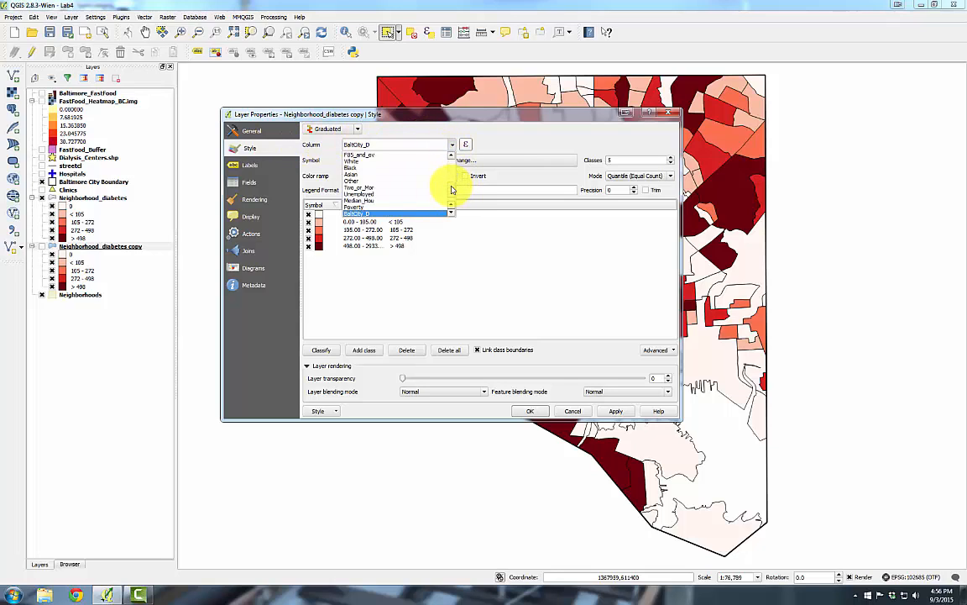
left_click(385, 210)
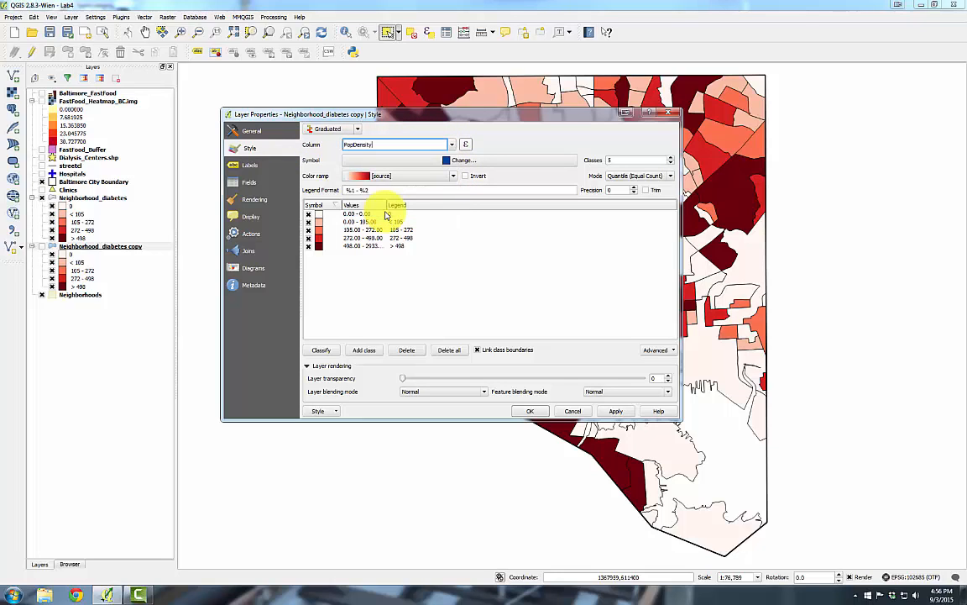
left_click(452, 177)
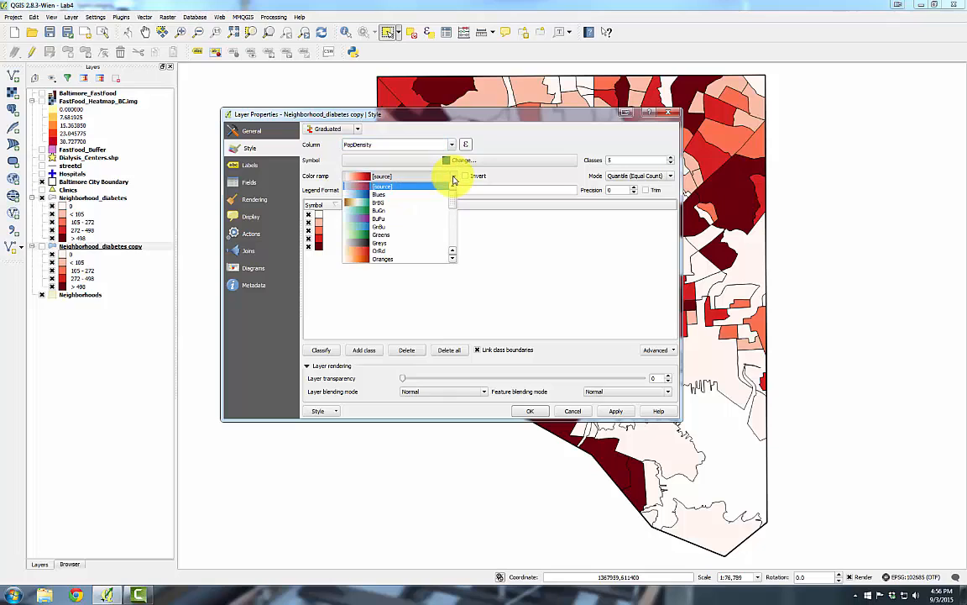
left_click(438, 195)
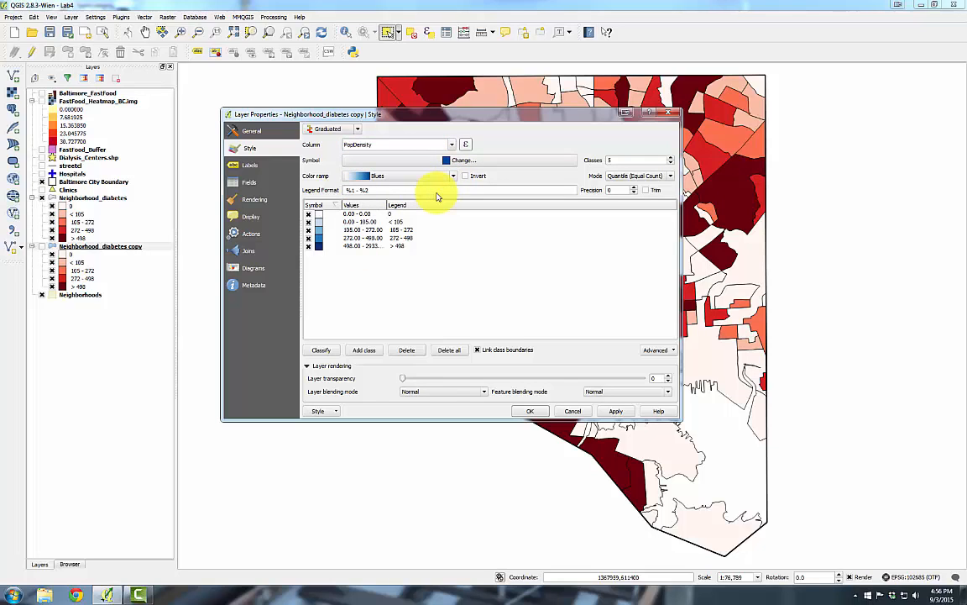
left_click(327, 353)
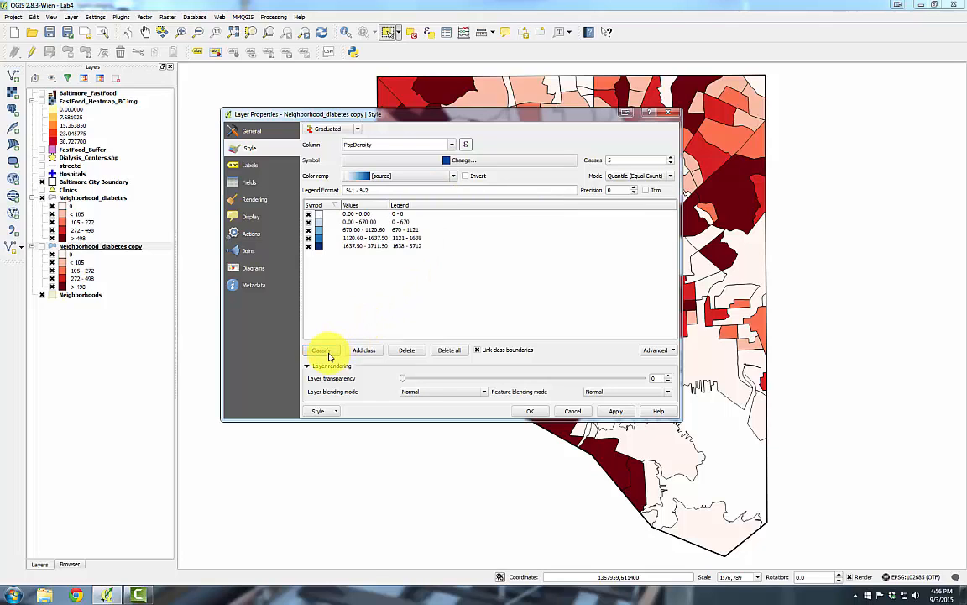
left_click(542, 413)
left_click(42, 199)
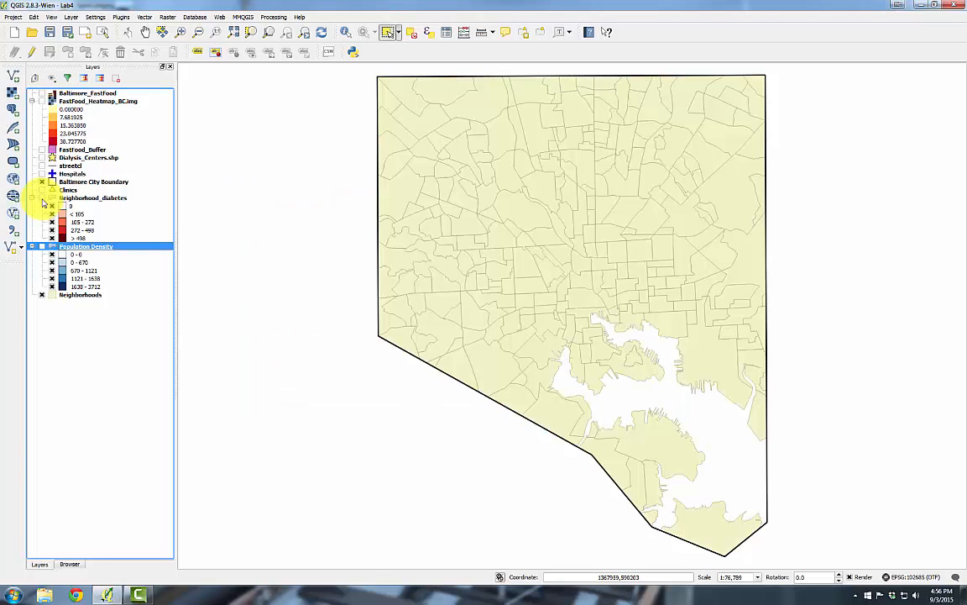
left_click(42, 246)
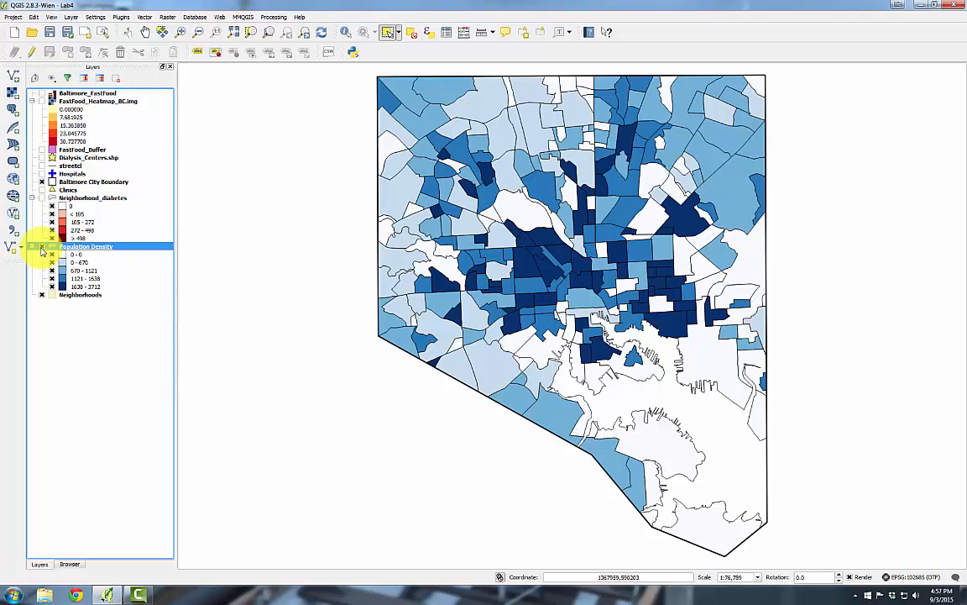
Add a decimal number column named DiabDen with width 6 to the Neighborhood_diabetes attribute table
right_click(74, 198)
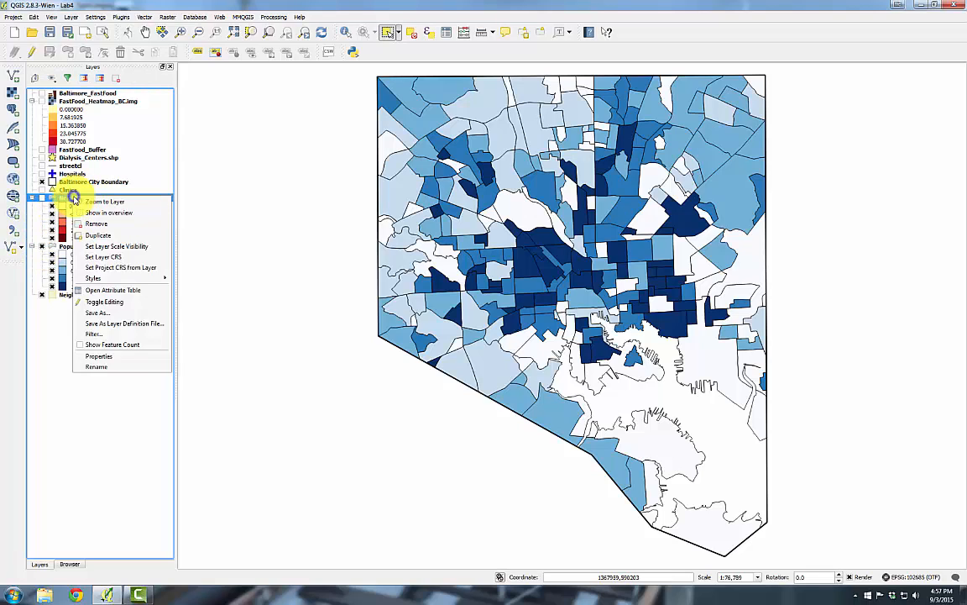
left_click(107, 292)
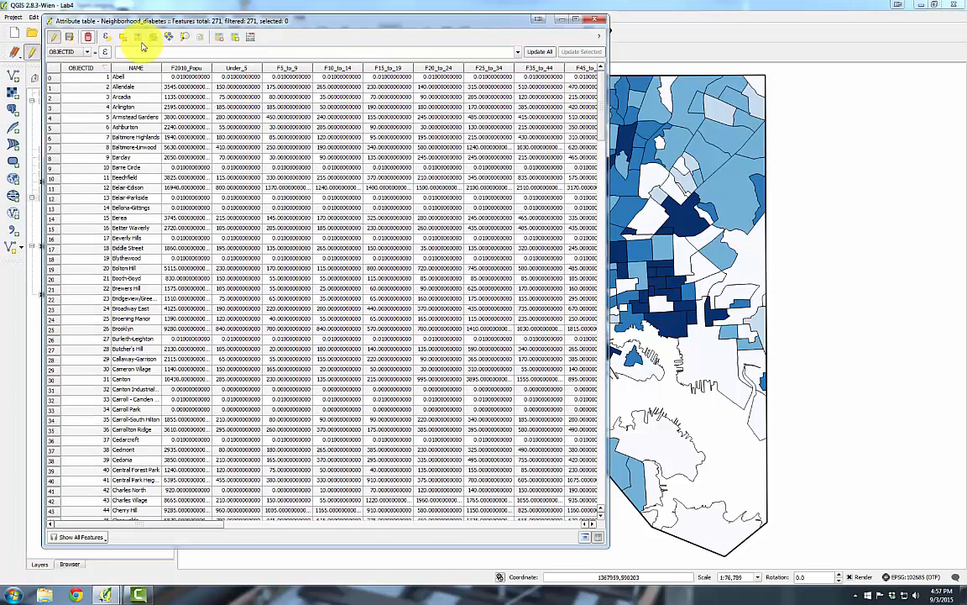
left_click(233, 35)
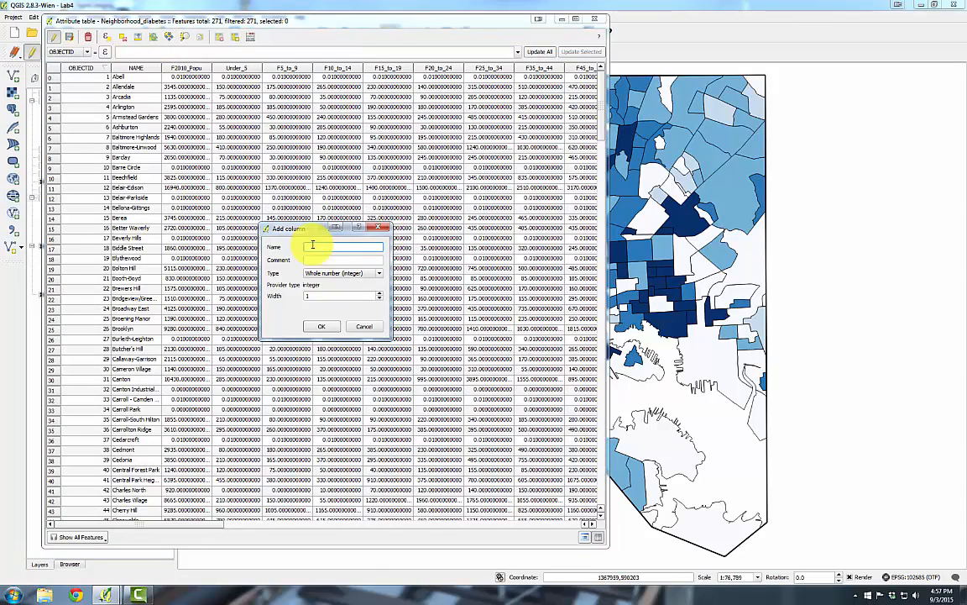
type("DiabDen")
left_click(377, 274)
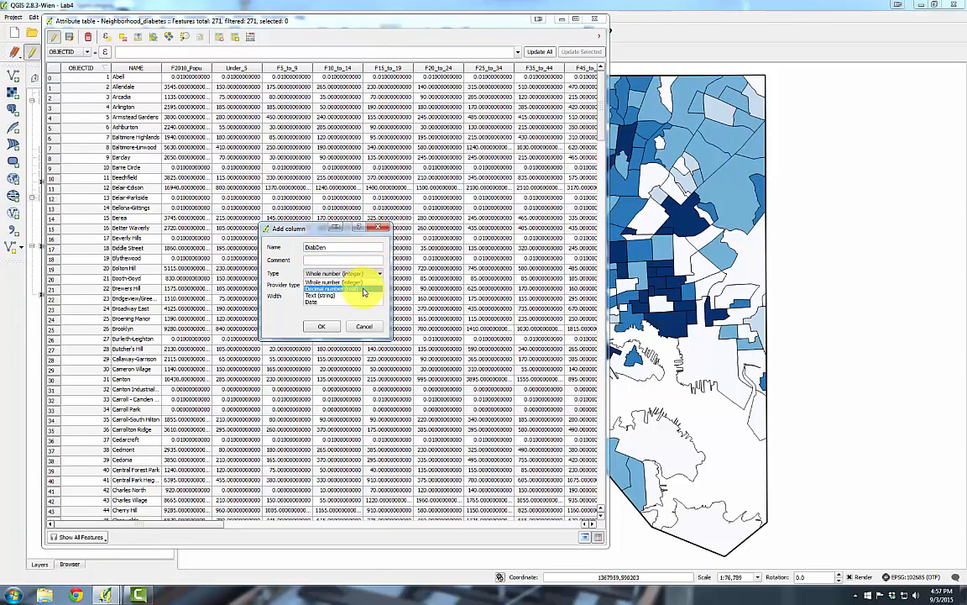
left_click(369, 288)
left_click(381, 295)
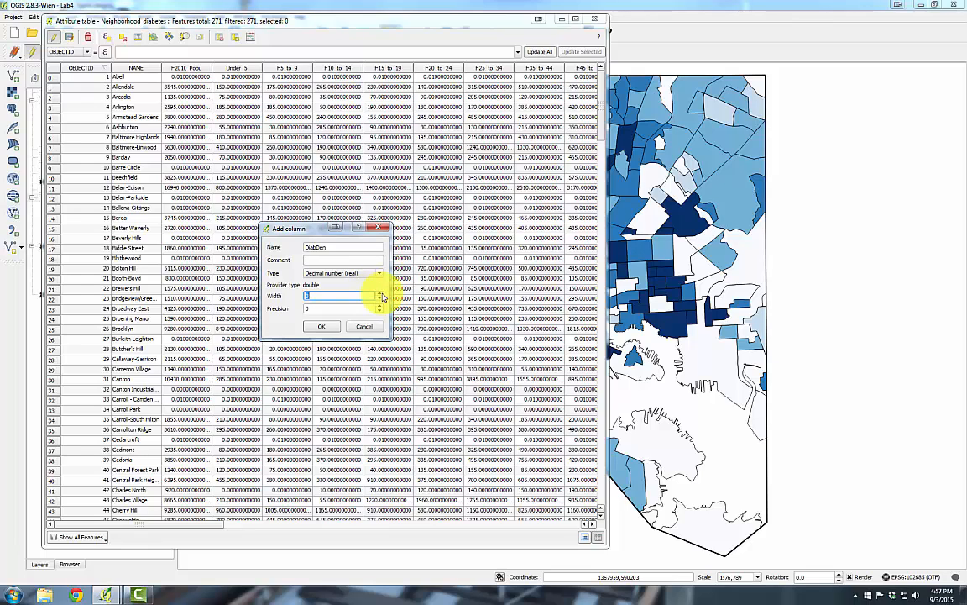
type("6")
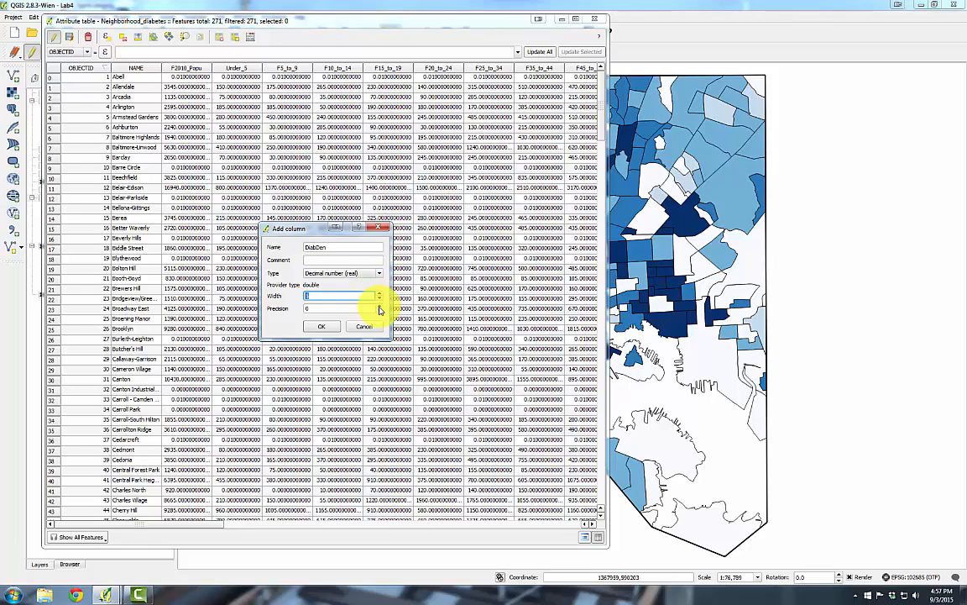
key("Tab")
left_click(324, 326)
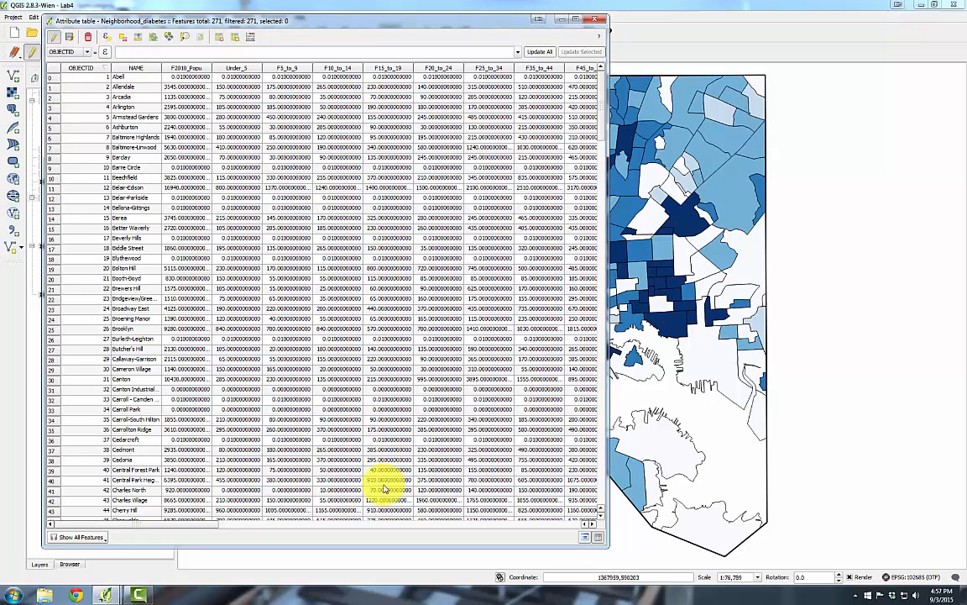
Open the Field calculator and set it to update the existing DiabDen field
left_click_drag(175, 525, 550, 524)
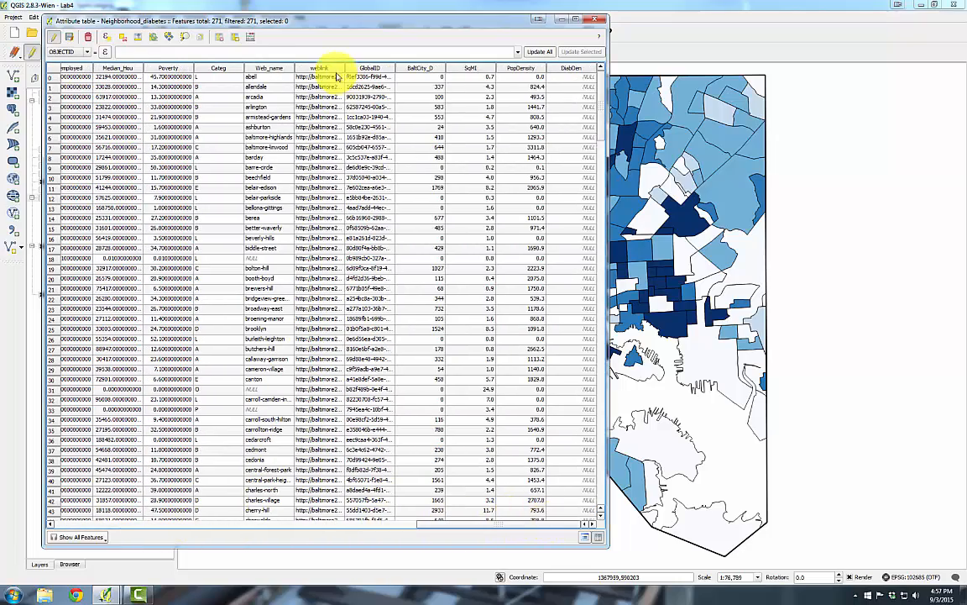
left_click(251, 36)
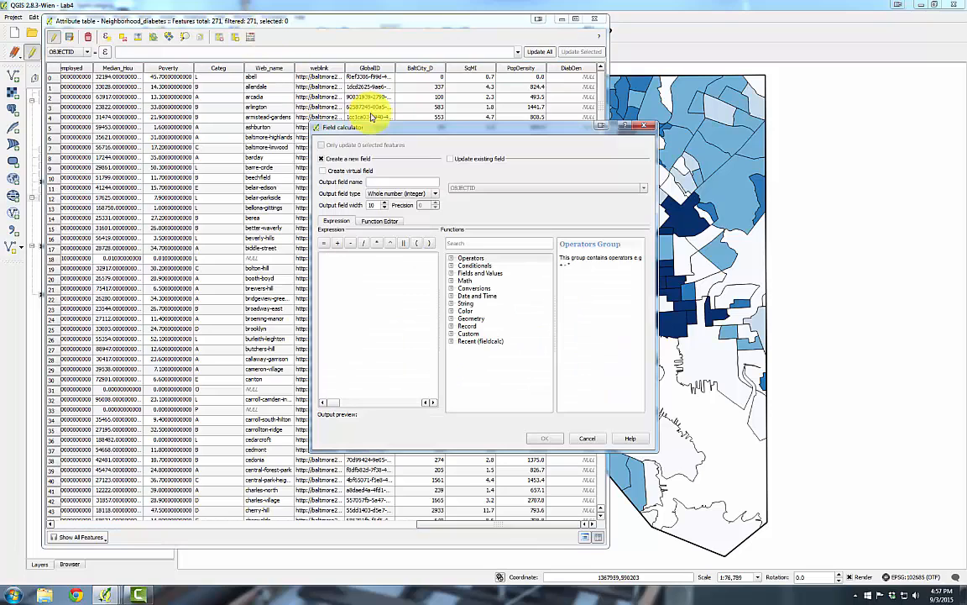
left_click(451, 160)
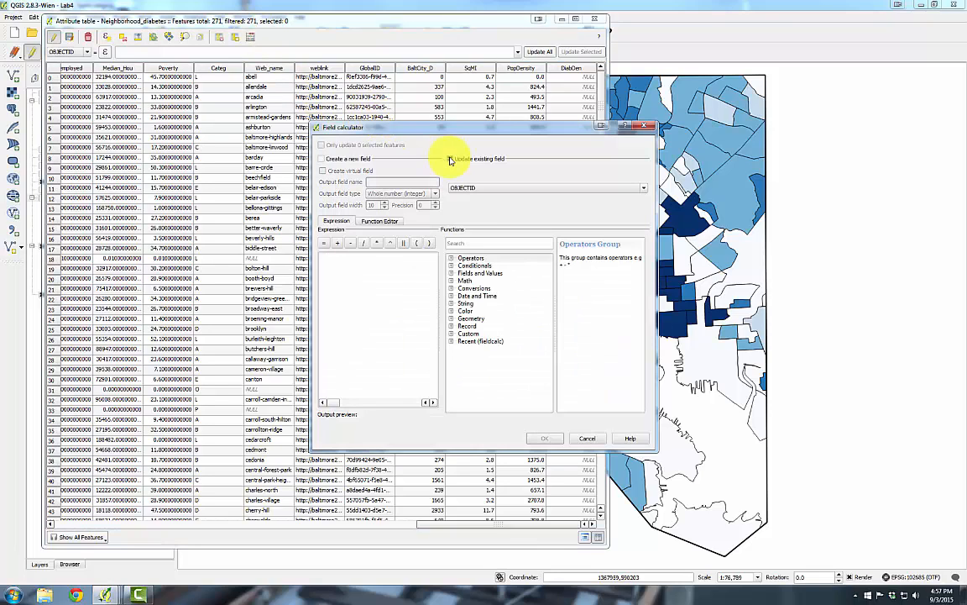
left_click(644, 188)
left_click_drag(643, 215, 642, 243)
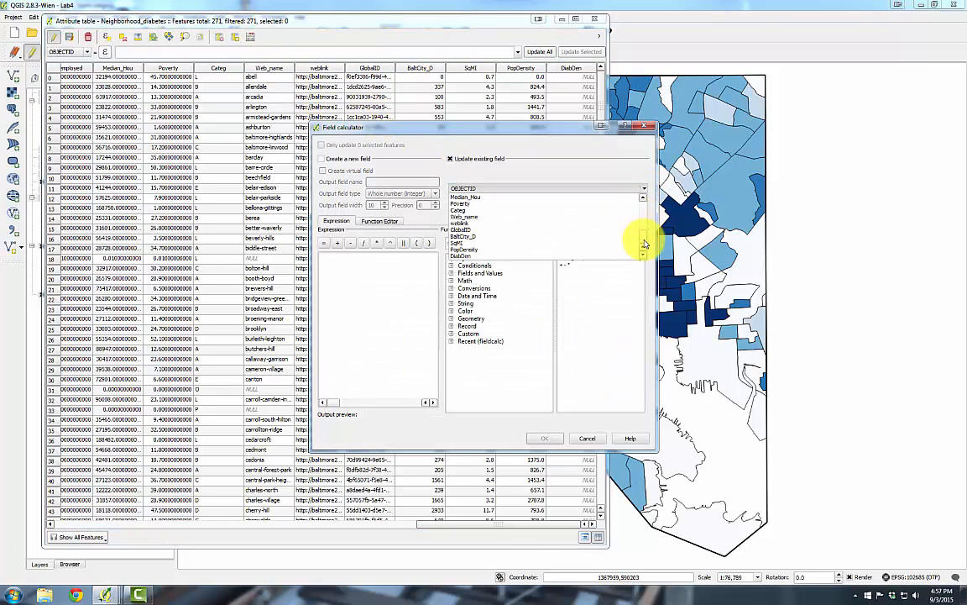
left_click(522, 256)
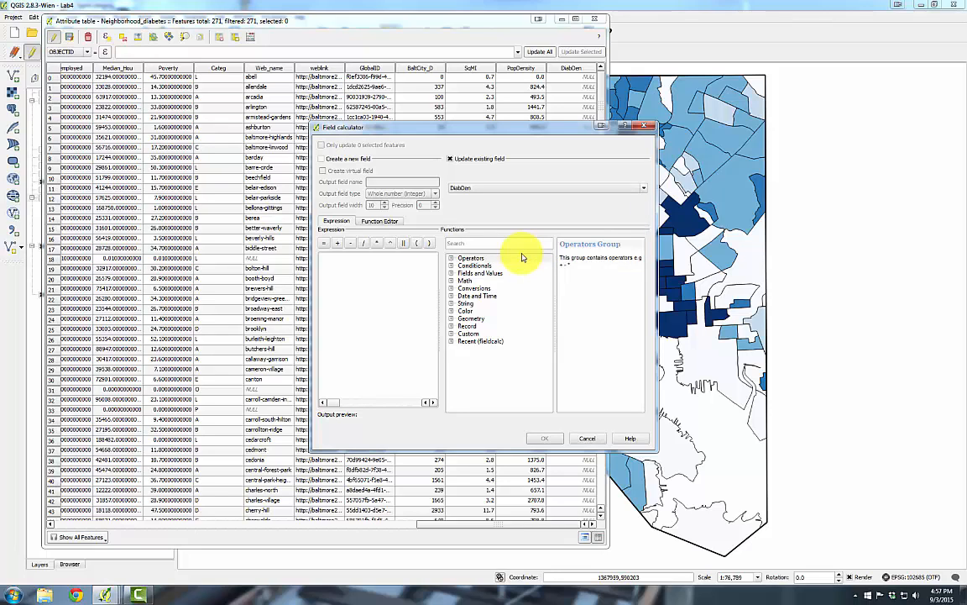
Calculate the DiabDen field with the expression "BaltCity_D" / "SqMI"
left_click(452, 273)
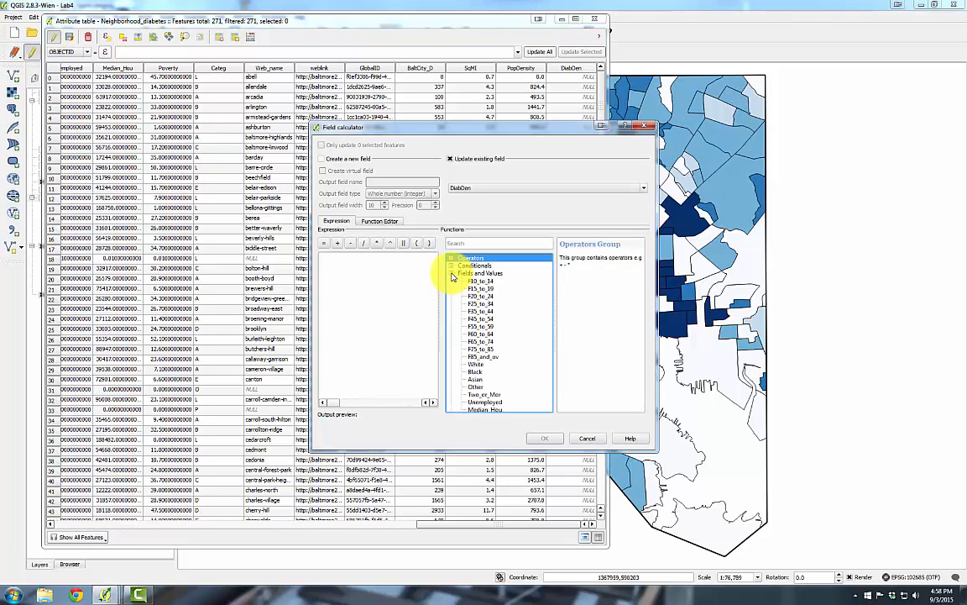
left_click_drag(547, 295, 502, 363)
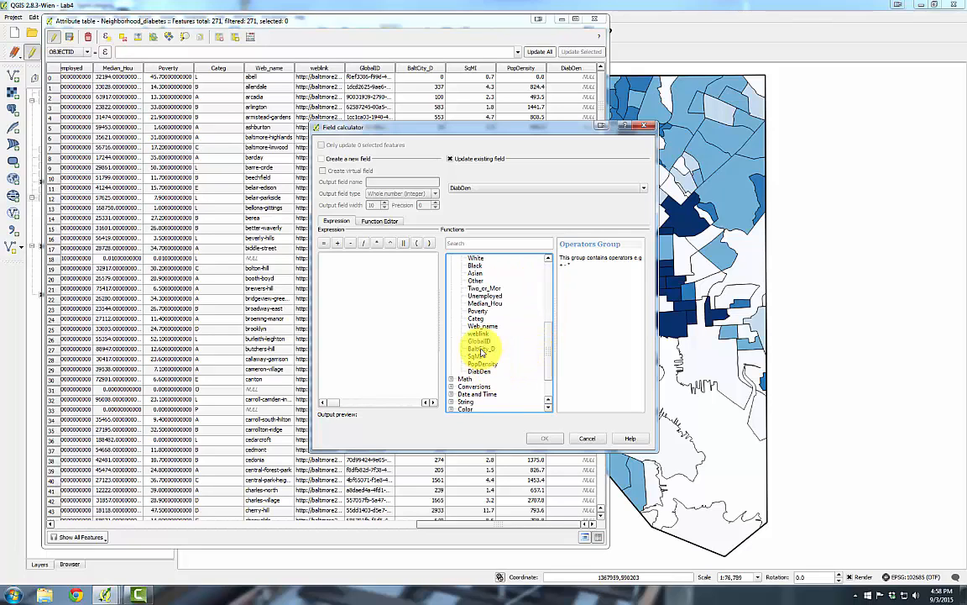
double_click(481, 349)
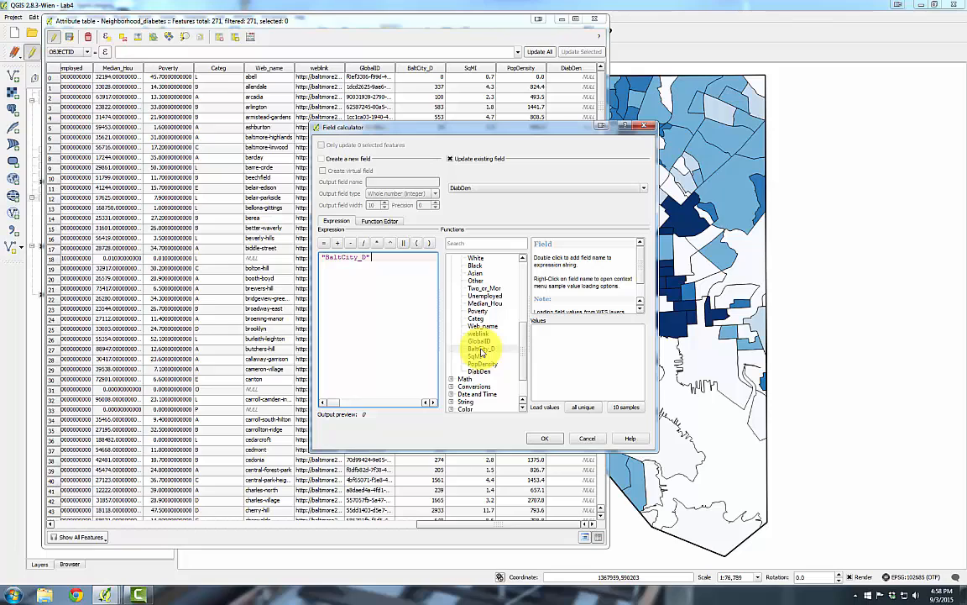
left_click(364, 243)
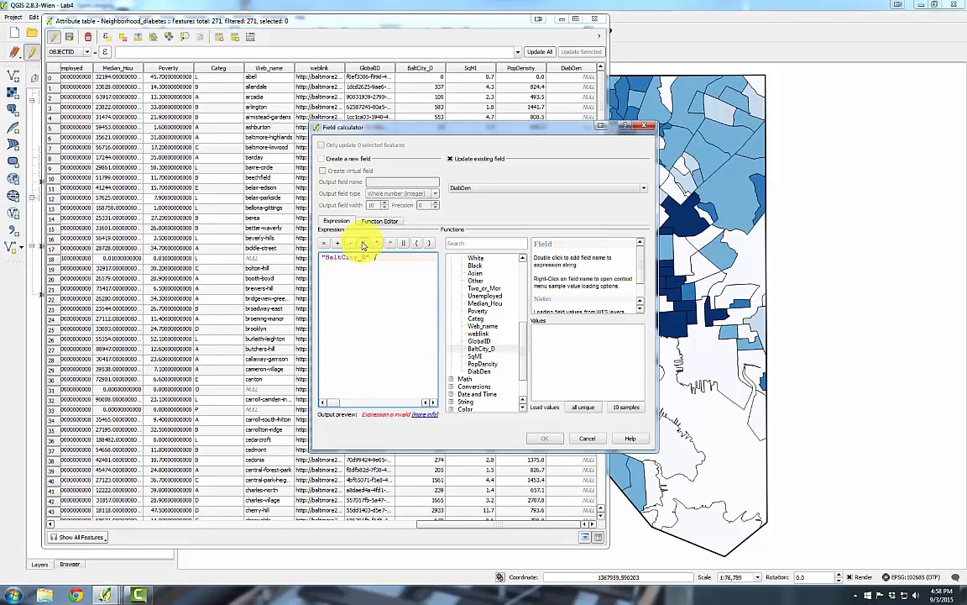
double_click(475, 357)
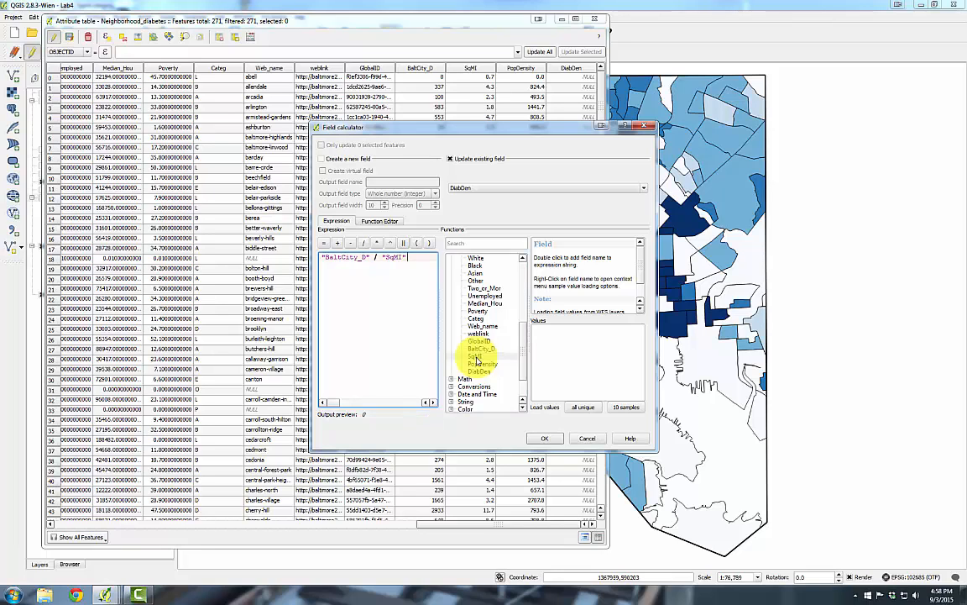
left_click(543, 440)
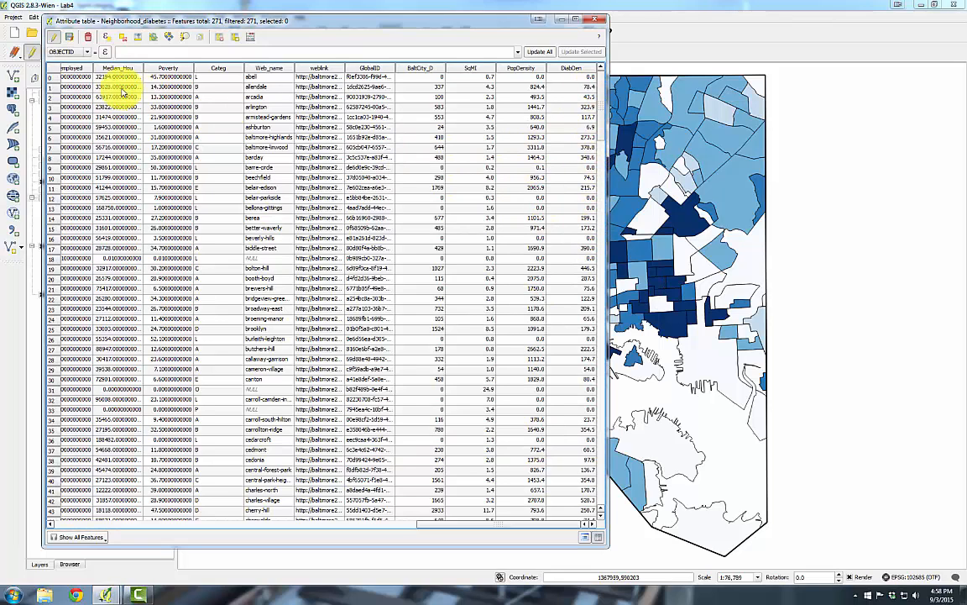
Stop editing the Neighborhood_diabetes layer, save its changes and close the attribute table
left_click(55, 38)
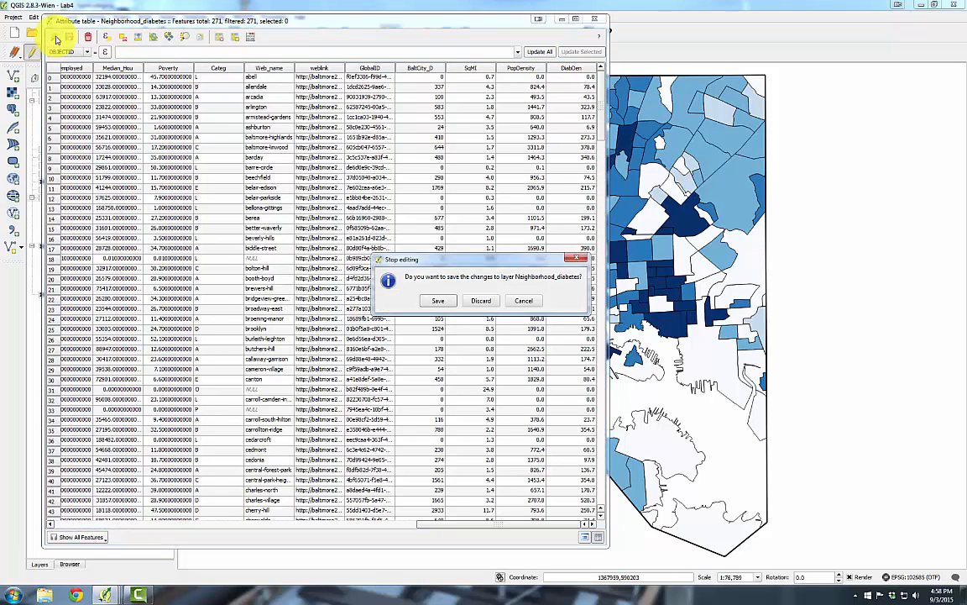
left_click(442, 301)
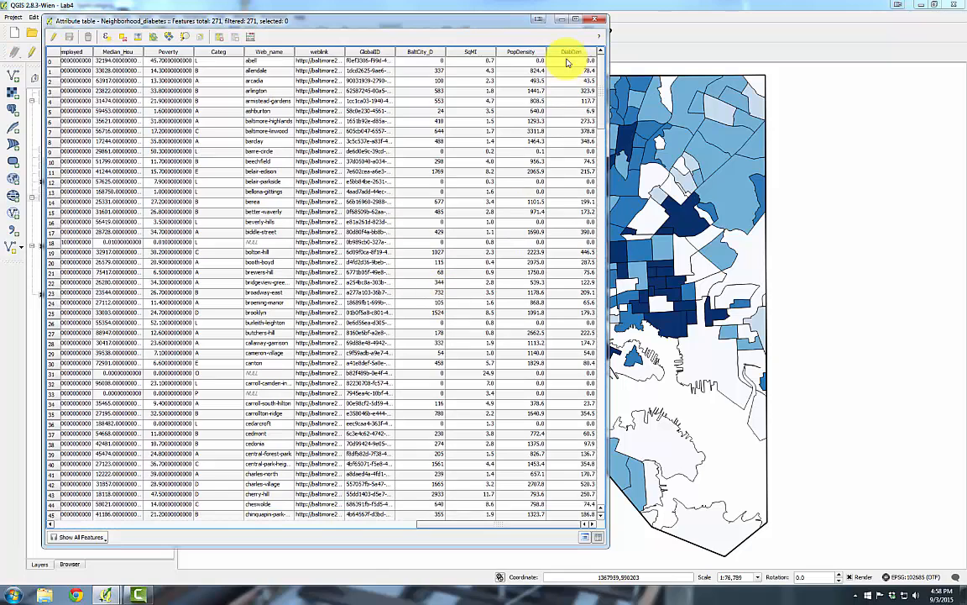
left_click(595, 20)
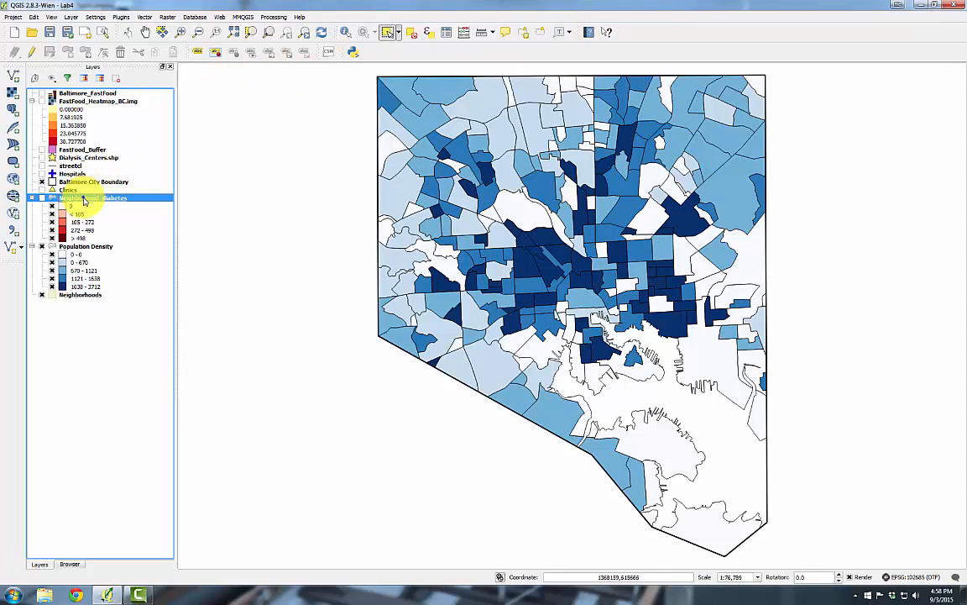
Duplicate the Neighborhood_diabetes layer and name the copy Diabetic Density
right_click(84, 201)
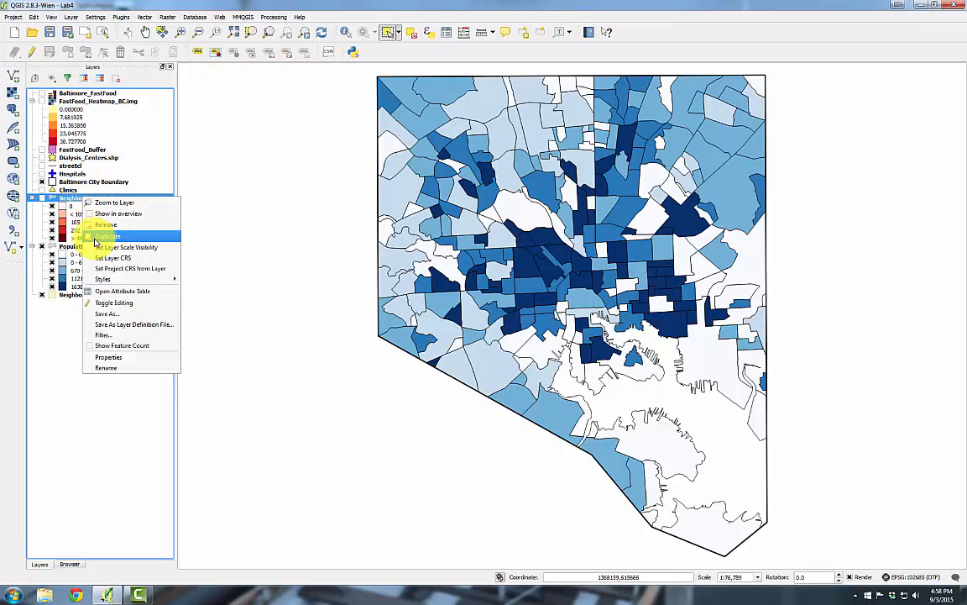
left_click(97, 239)
double_click(97, 247)
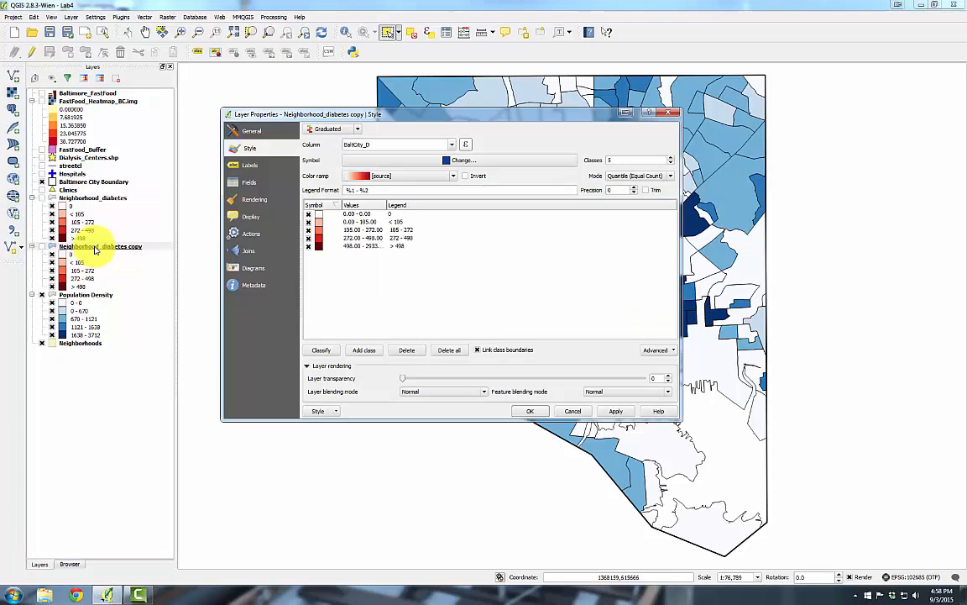
left_click(250, 132)
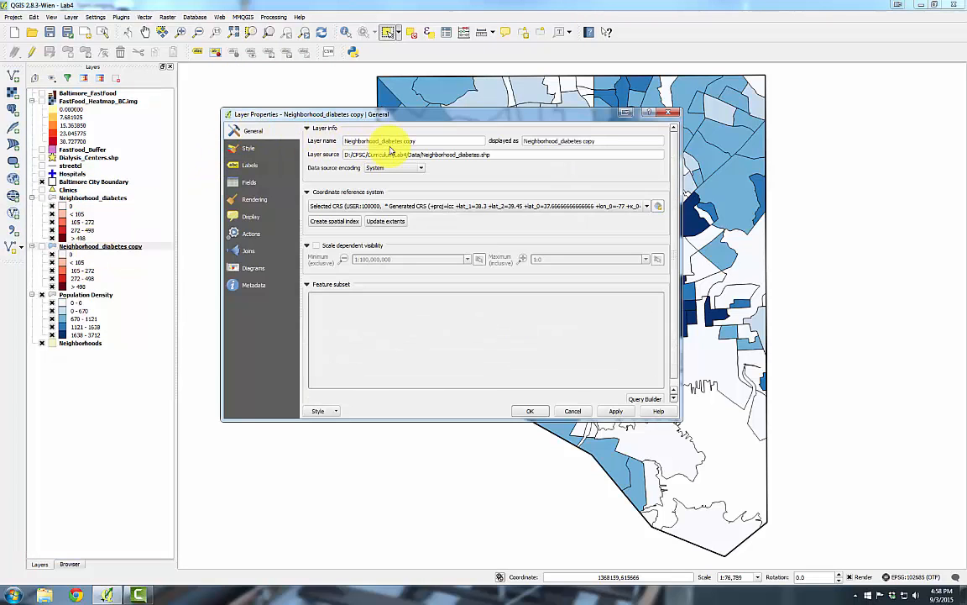
left_click_drag(412, 141, 319, 135)
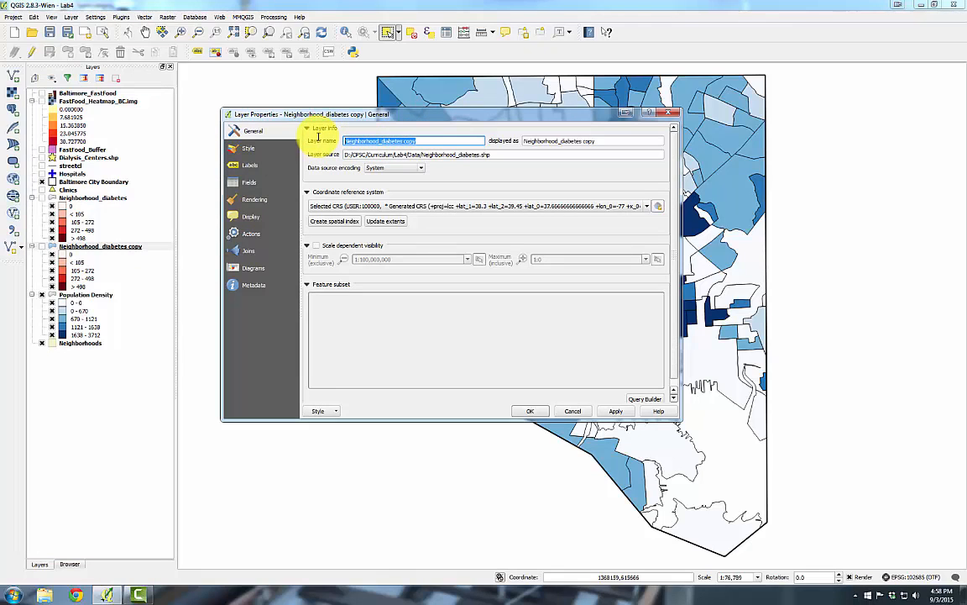
type("Diabet")
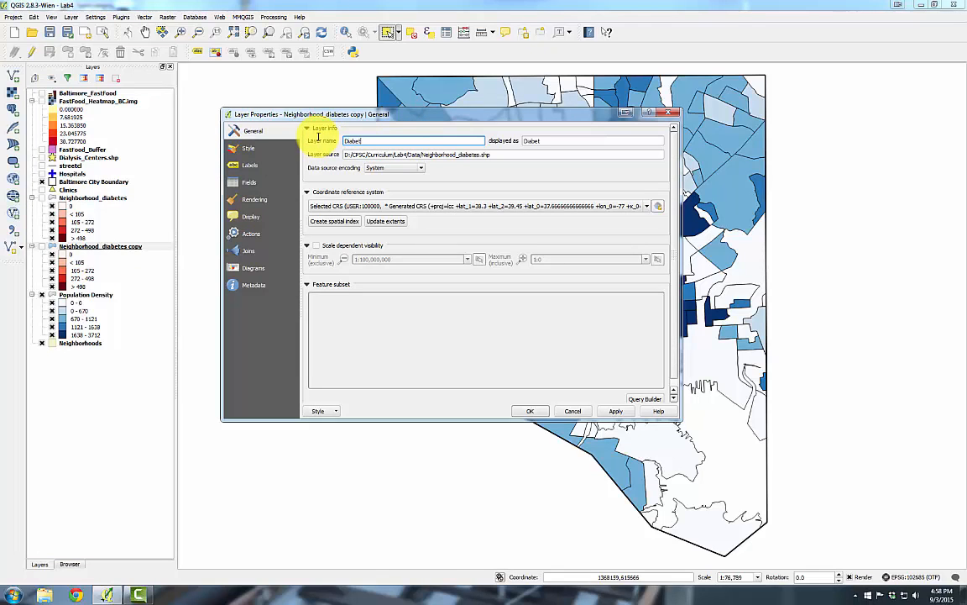
type("ic Density")
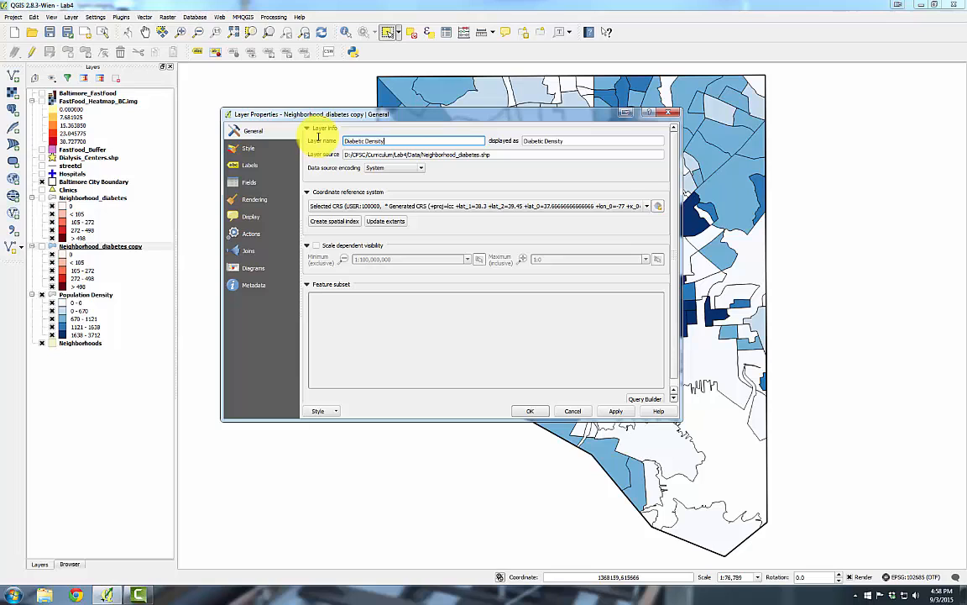
Classify the copied layer by the DiabDen column with the OrRd color ramp and apply the style
left_click(251, 149)
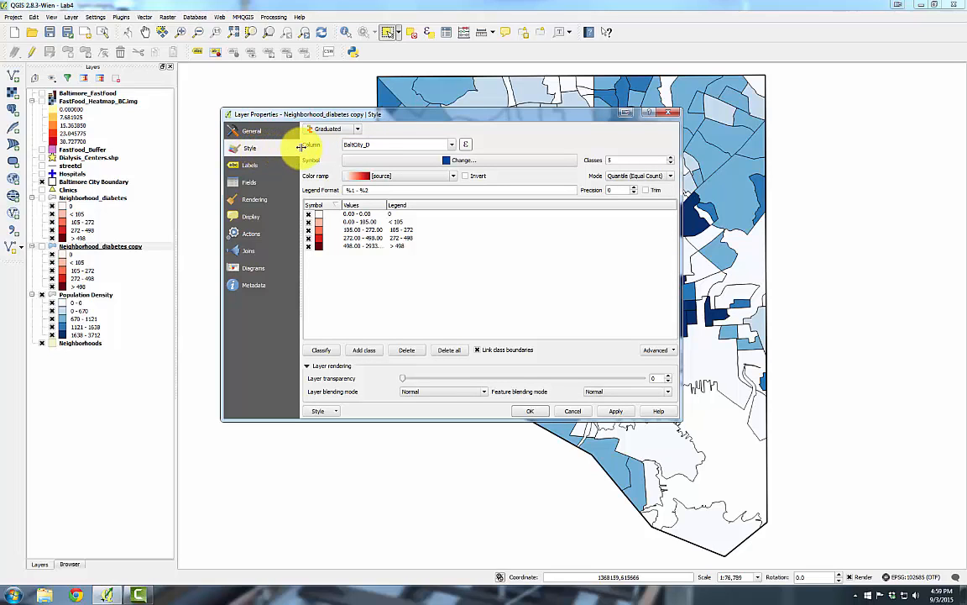
left_click(445, 144)
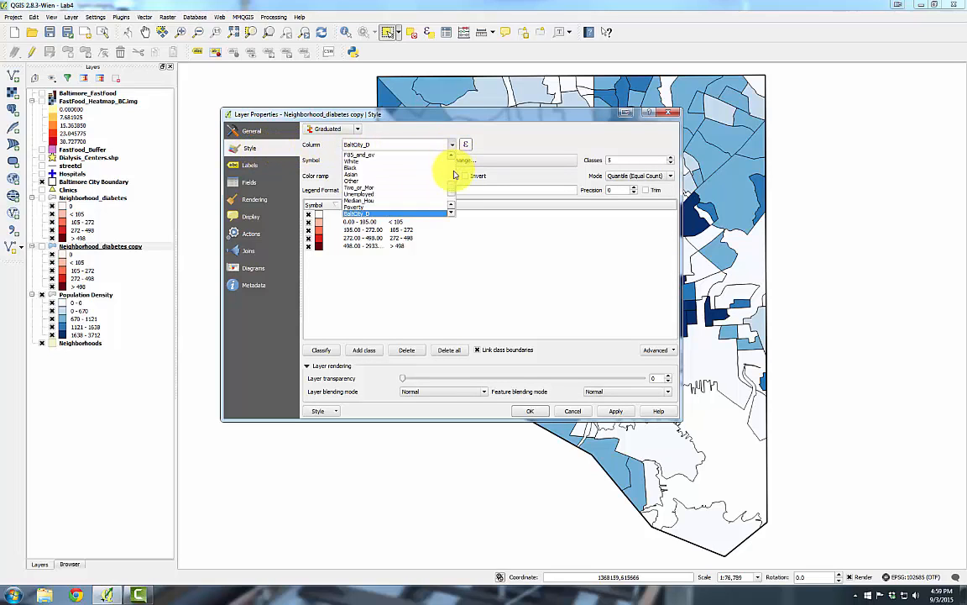
left_click(400, 214)
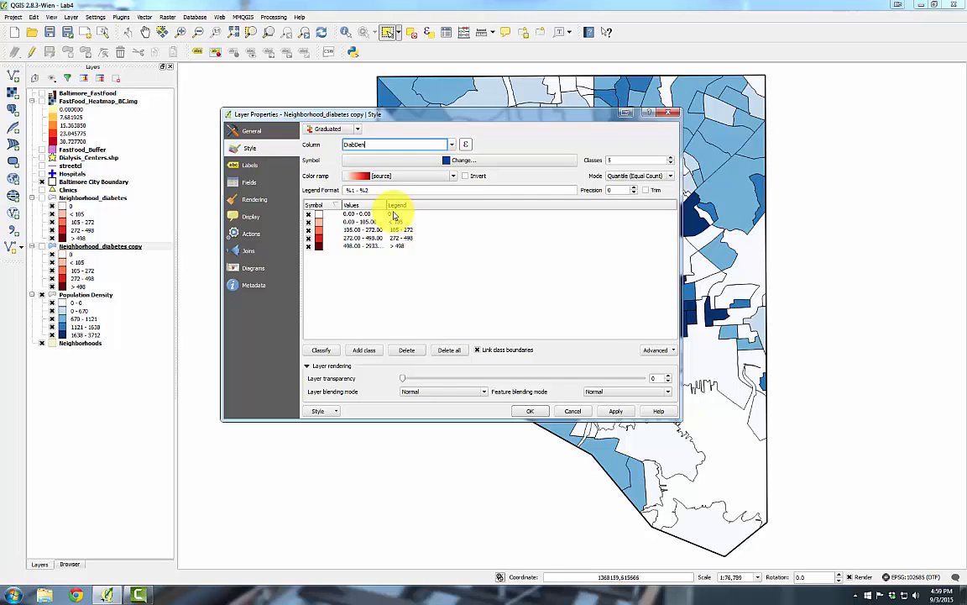
left_click(452, 178)
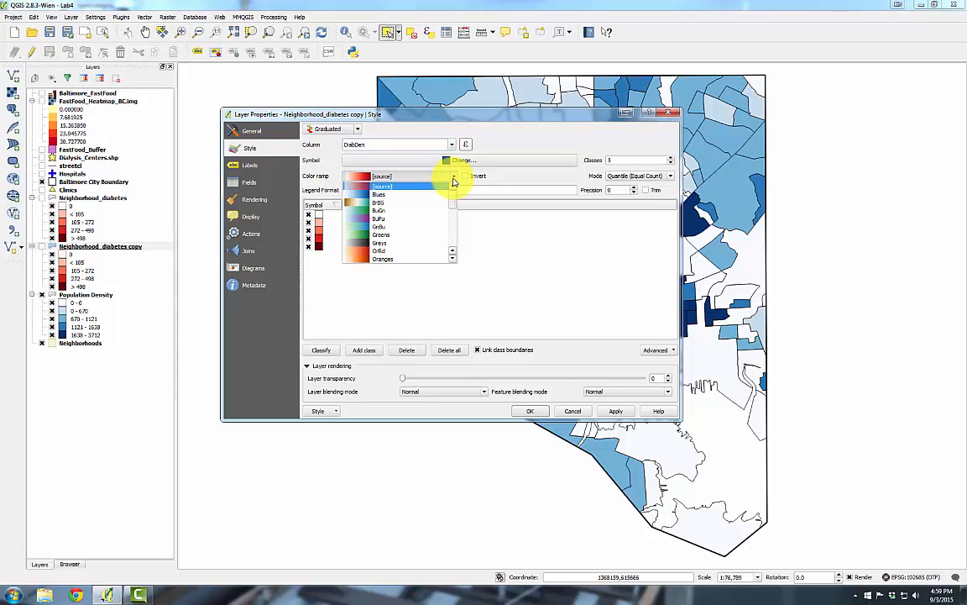
left_click(391, 250)
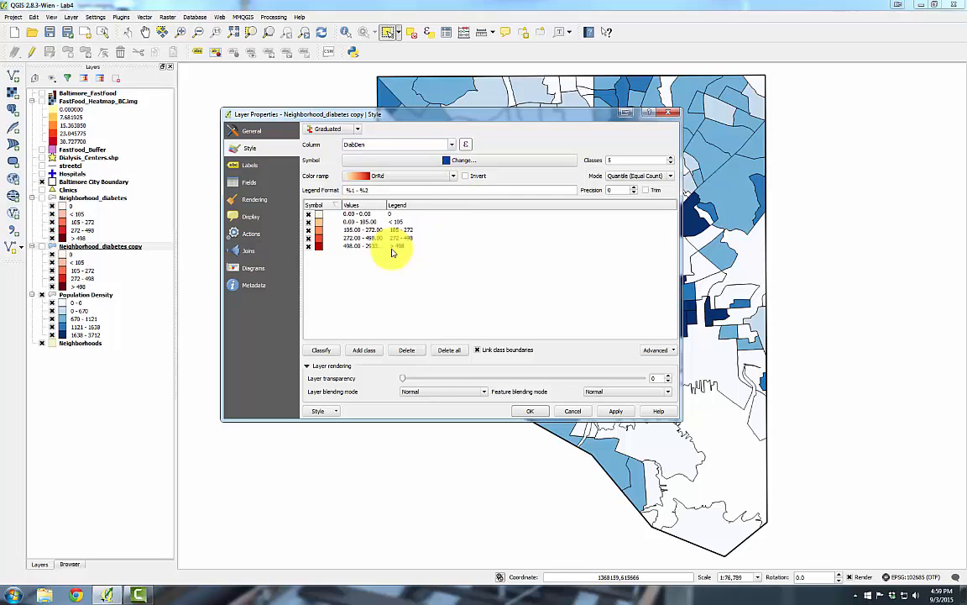
left_click(324, 351)
left_click(523, 411)
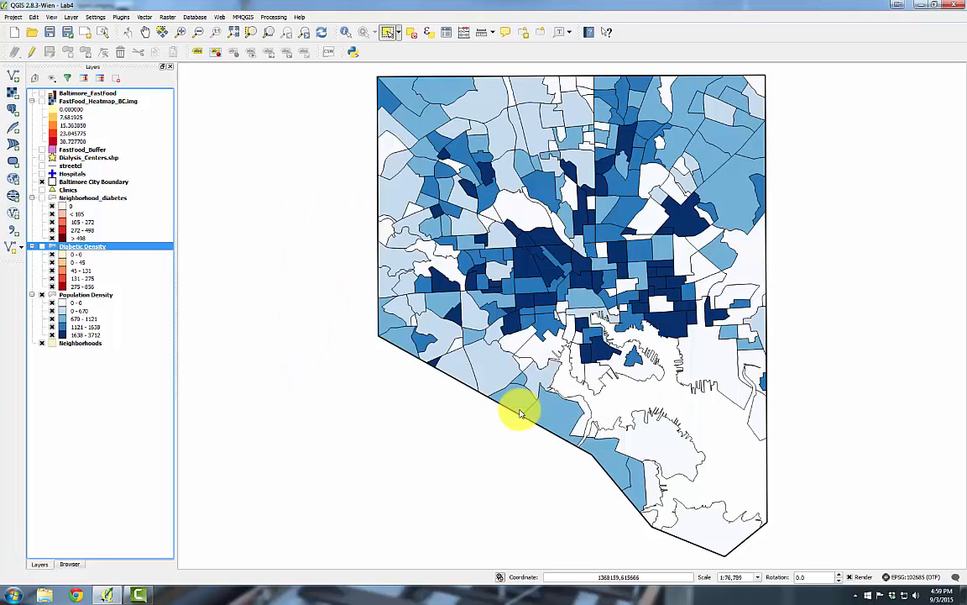
Display the Diabetic Density layer on the map together with the Dialysis_Centers.shp points
left_click(42, 246)
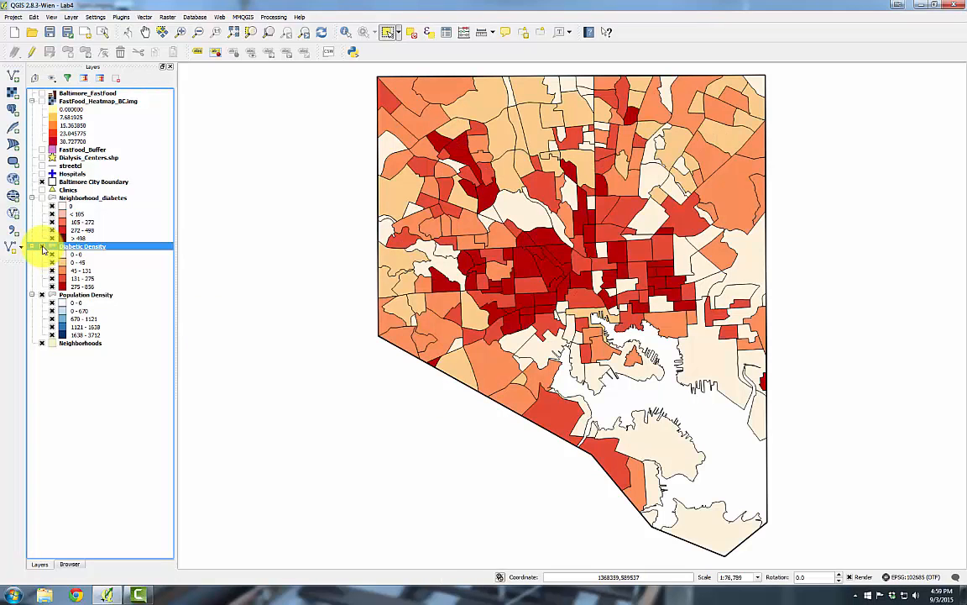
left_click(42, 158)
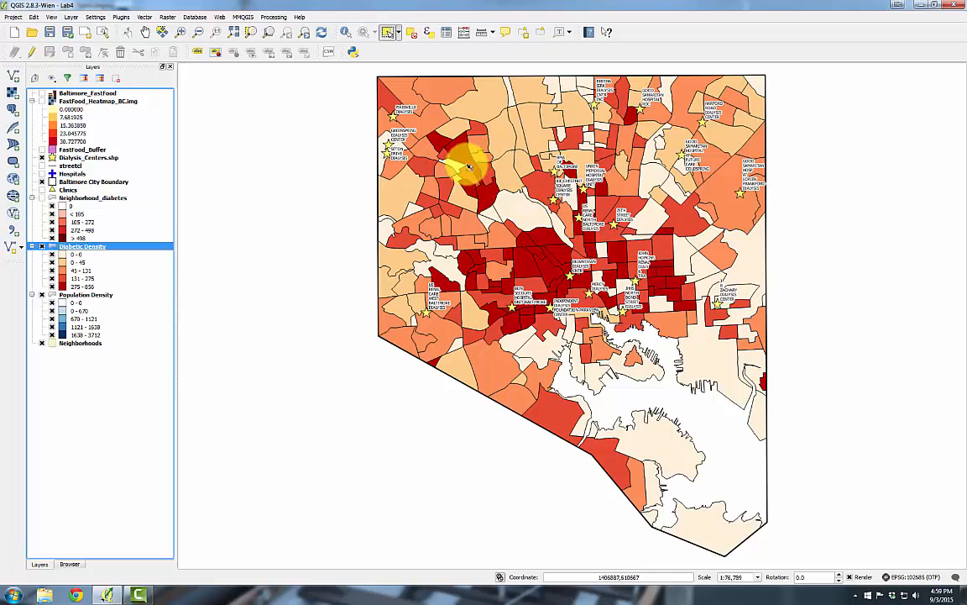
Open the Processing Toolbox to reach the vector geoalgorithms
left_click(146, 17)
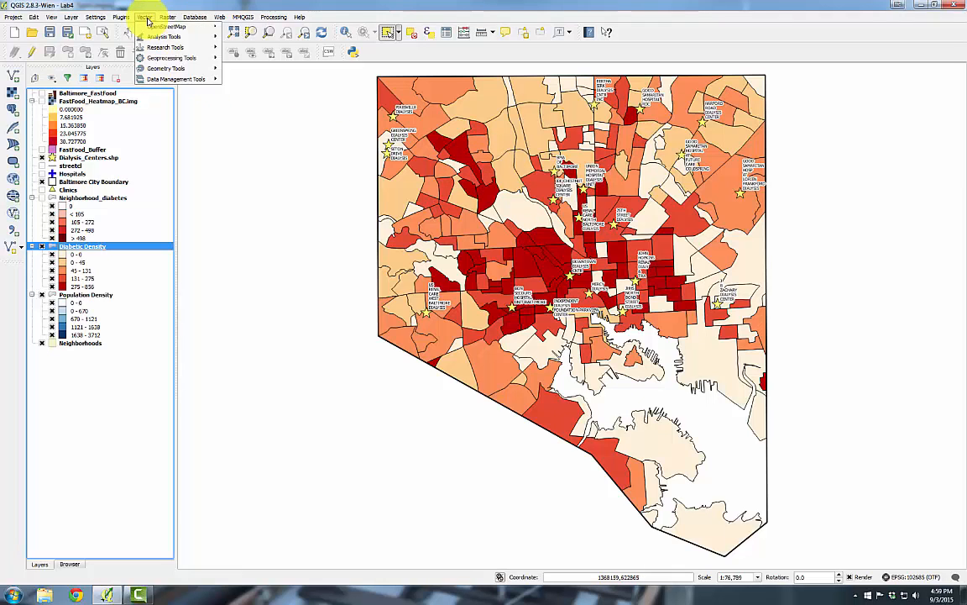
mouse_move(166, 17)
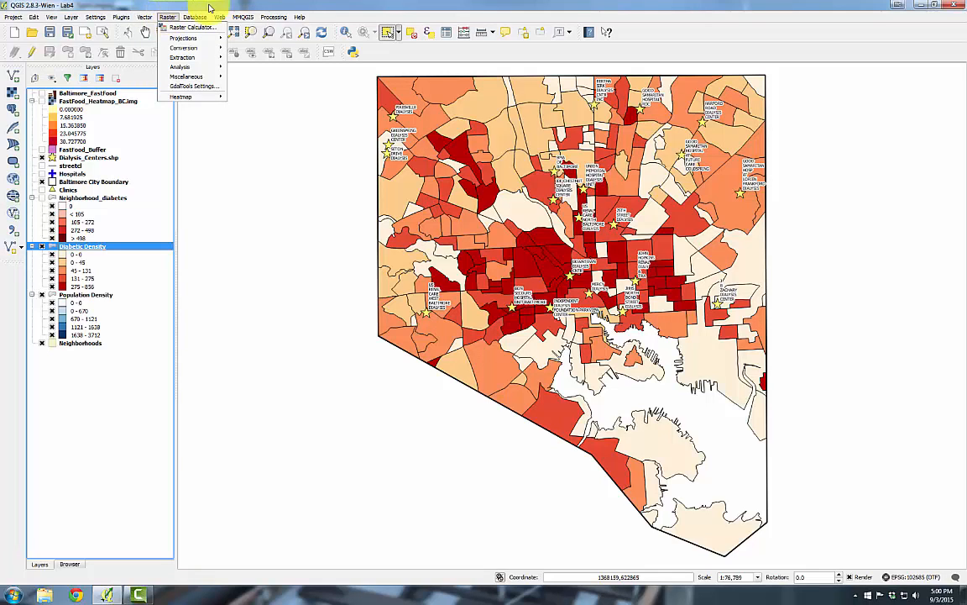
left_click(263, 18)
left_click(263, 17)
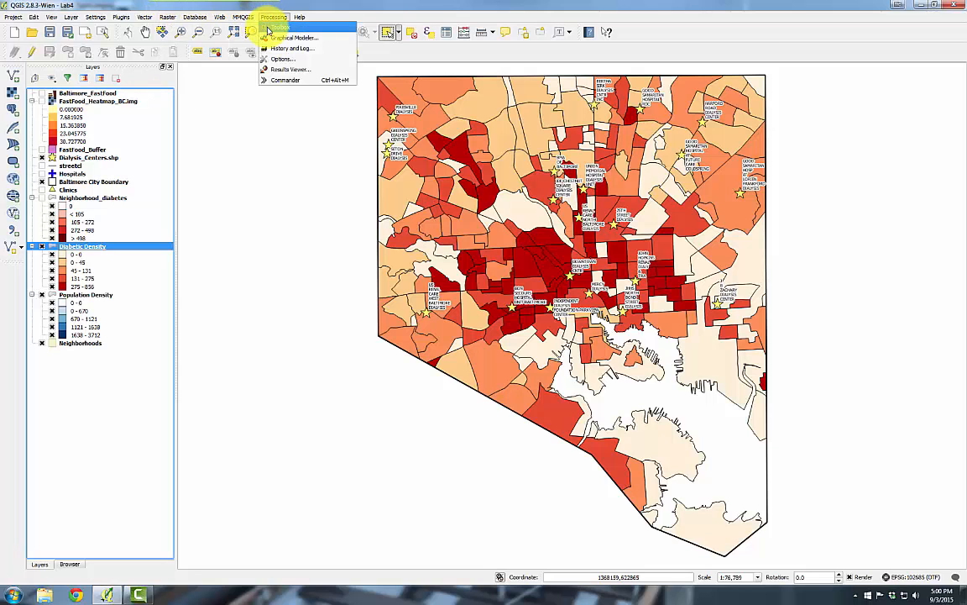
left_click(267, 27)
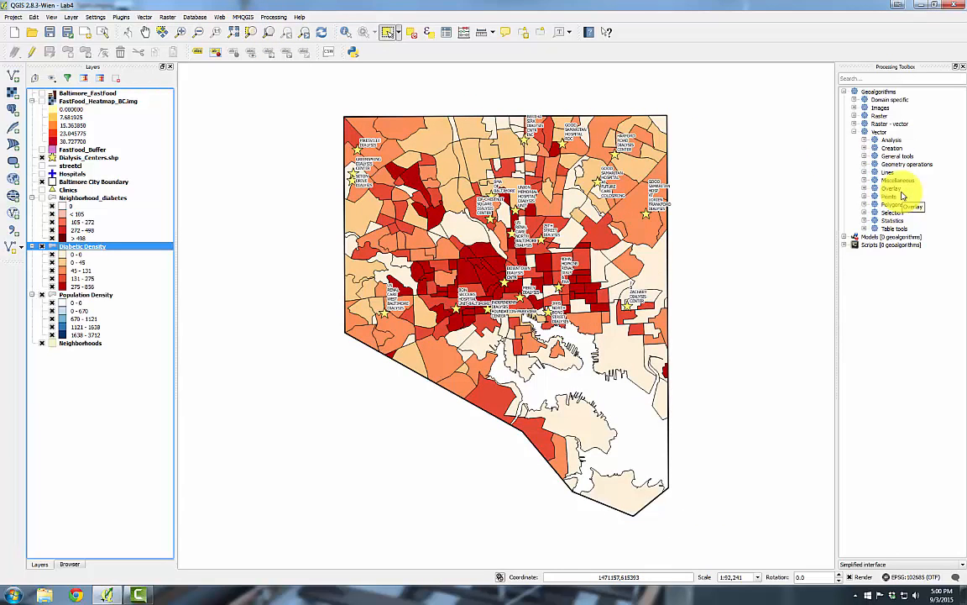